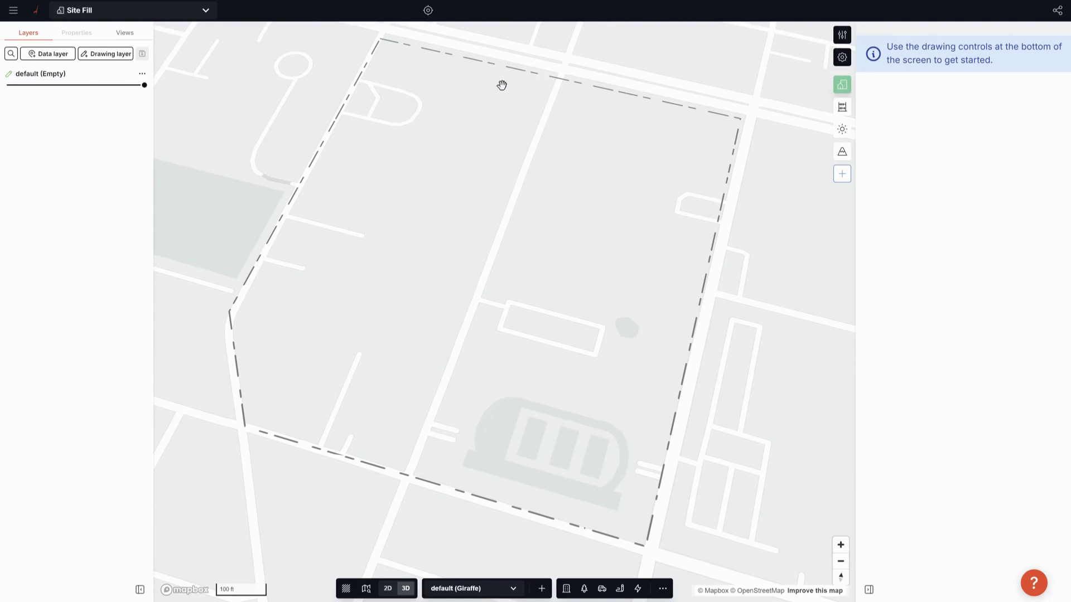
Apply the Subdivide to lots transformation to the project boundary polygon and delete its envelope output in the Flow Builder
mouse_move(580, 95)
click(662, 95)
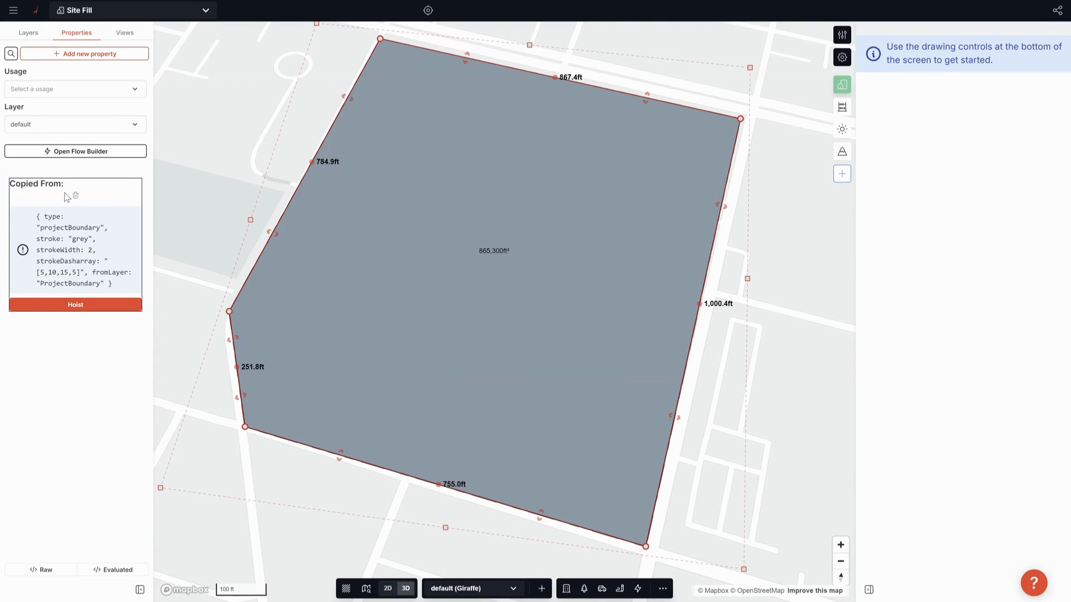
click(75, 152)
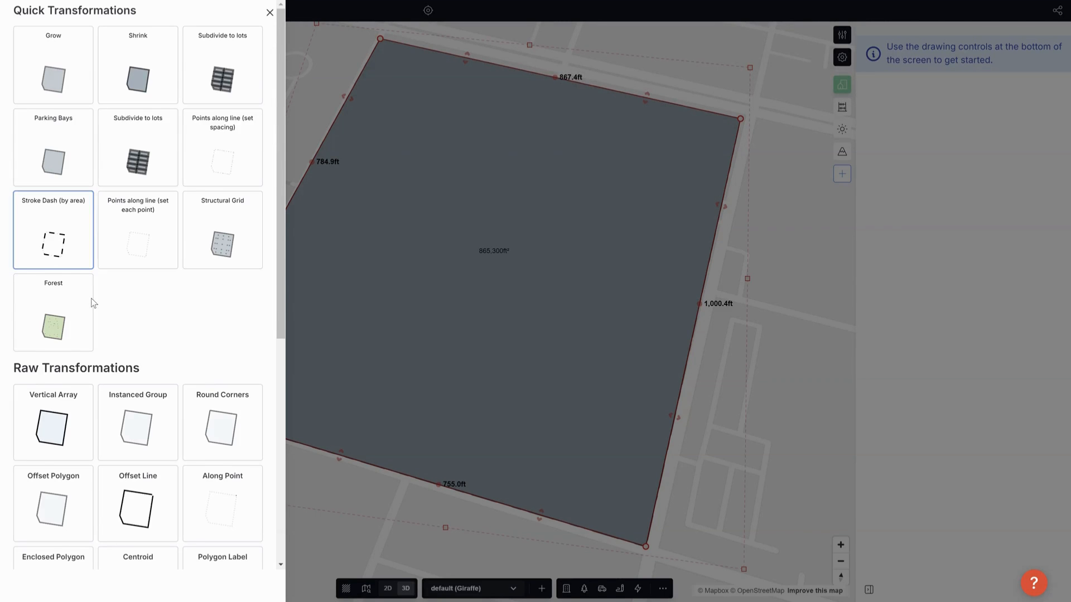
click(149, 156)
click(94, 178)
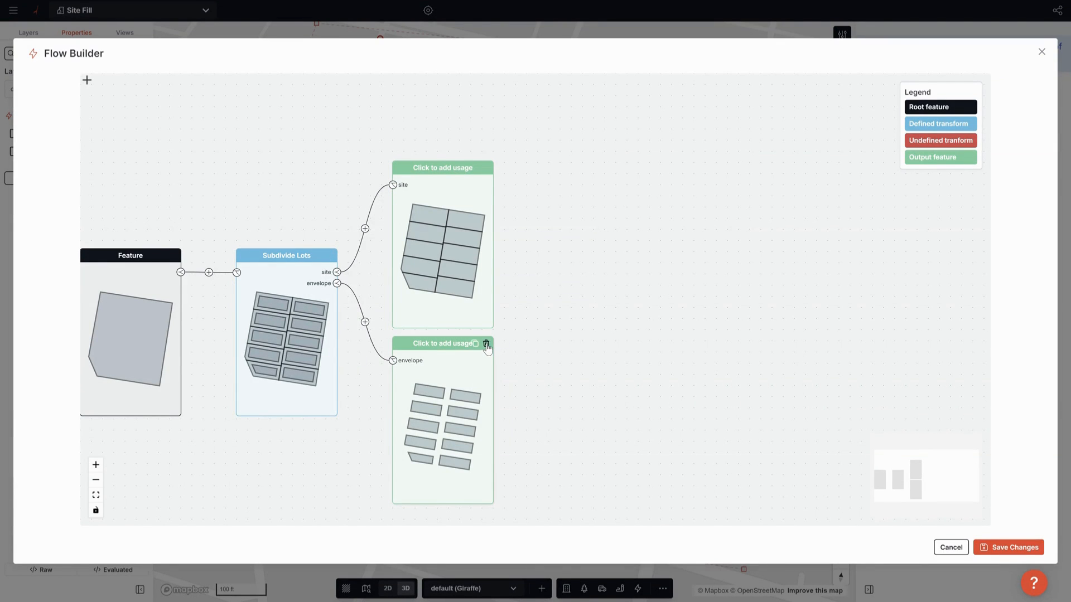
click(485, 344)
Set both the Inner Frontage Target and End Frontage Target of the Subdivide Lots transform to 500 ft
click(269, 183)
click(136, 209)
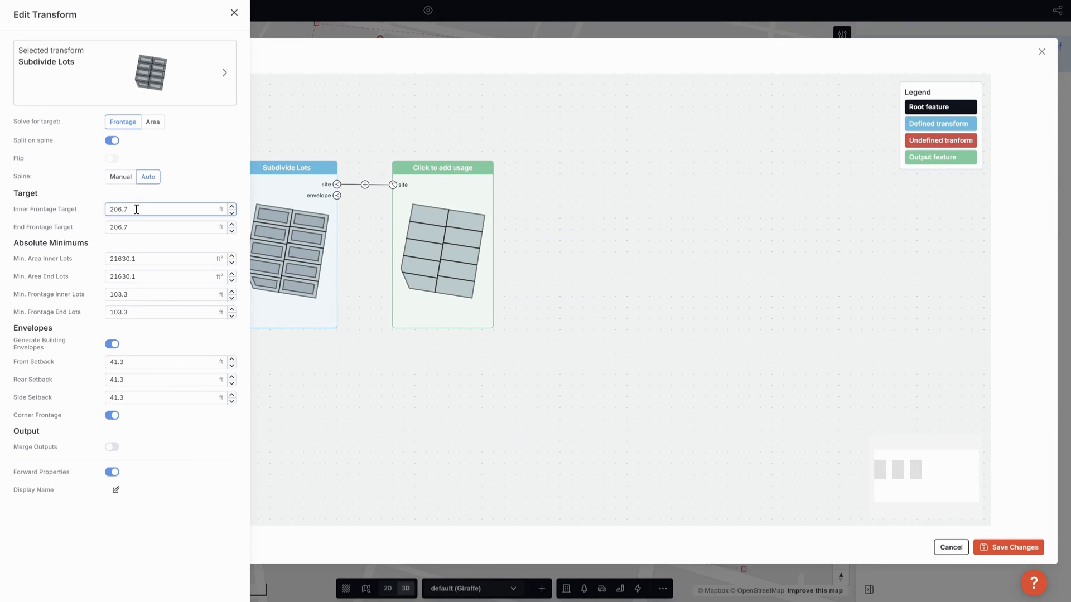
drag(133, 211, 106, 215)
text(5000)
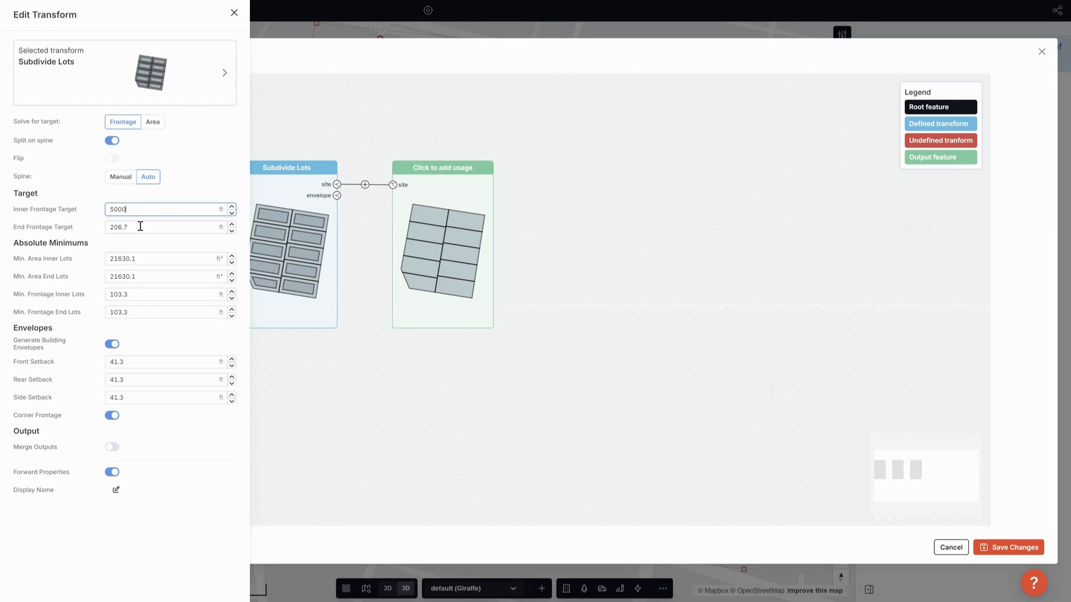
key(Tab)
click(128, 208)
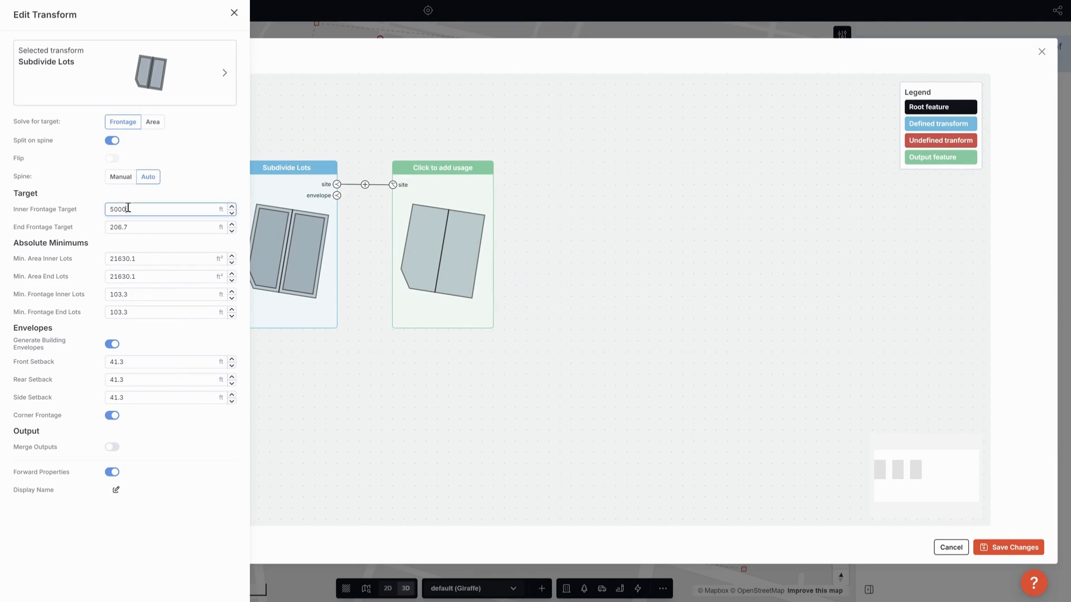
key(BackSpace)
drag(139, 227, 104, 229)
text(500)
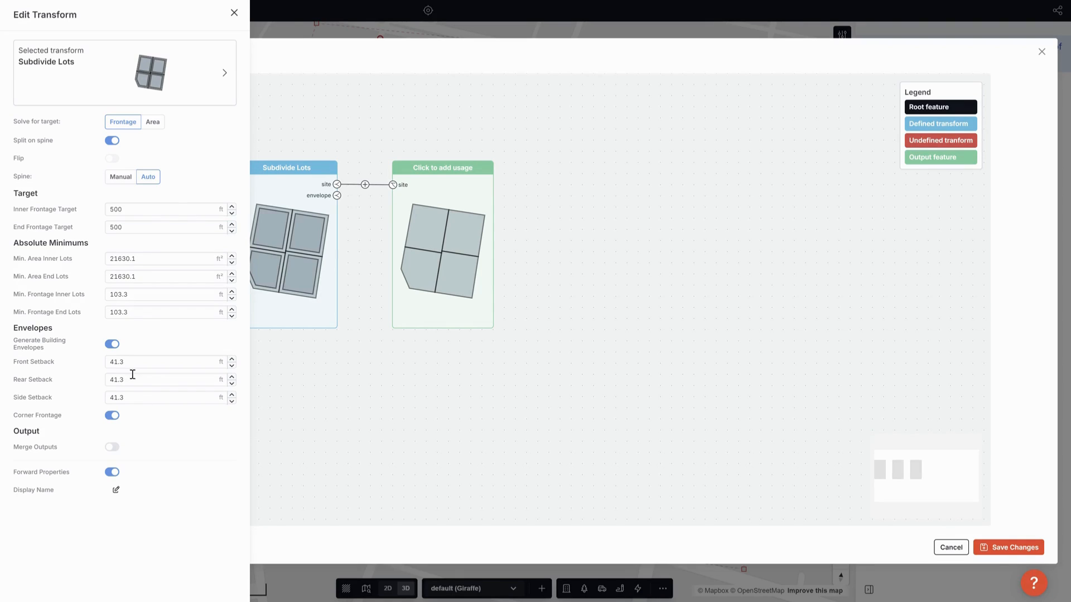
Set the front, rear and side setbacks of the Subdivide Lots building envelopes to 15 ft
drag(132, 361, 99, 382)
text(1515)
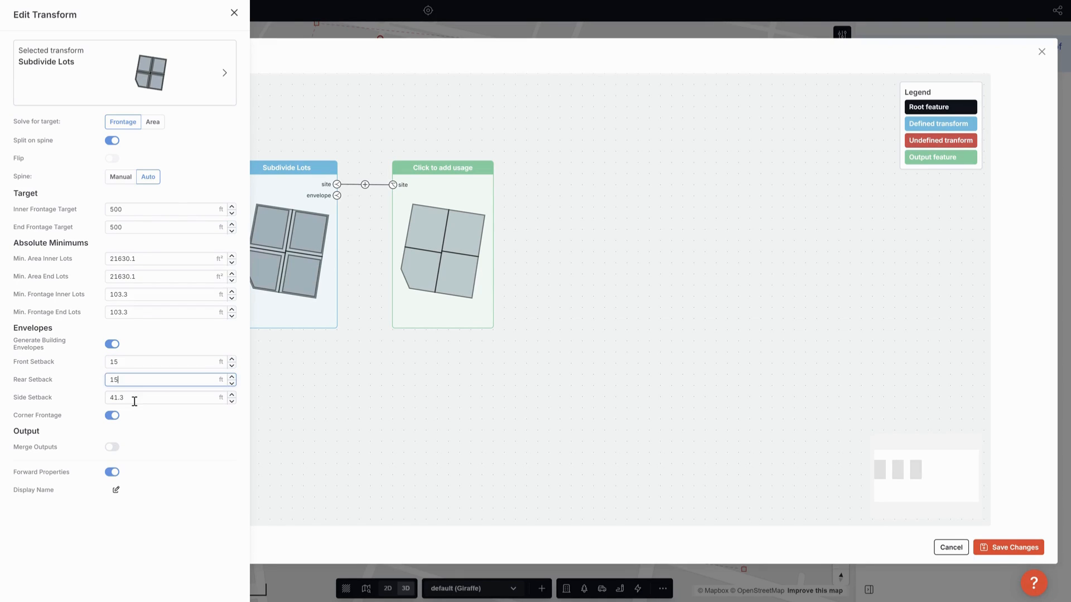
click(137, 397)
text(15)
click(356, 257)
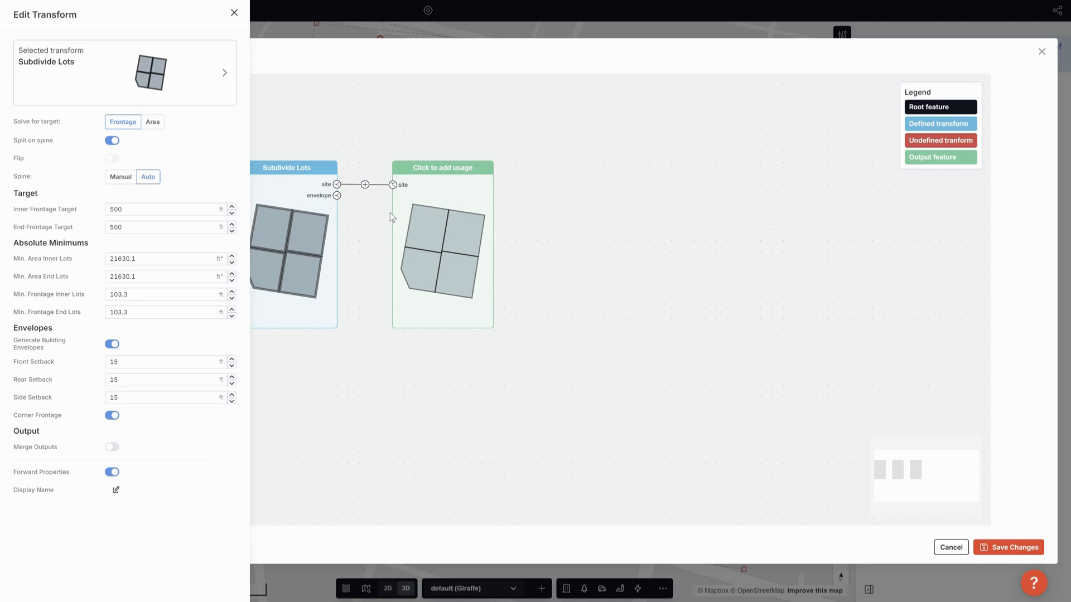
Add an output for the lot envelopes and define the undefined transform on the site output as Explode
click(337, 196)
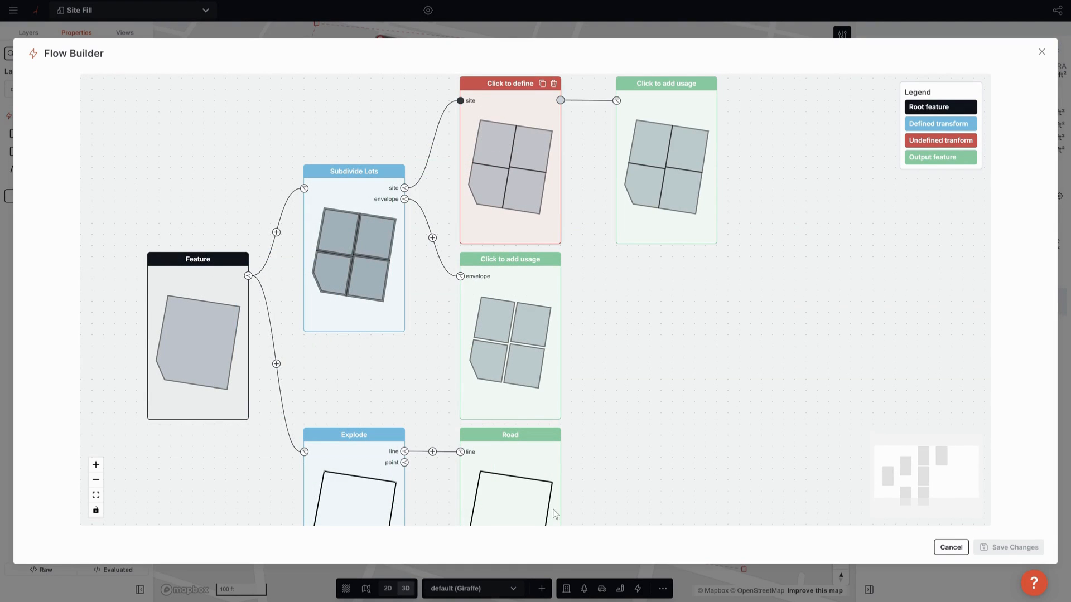
click(514, 86)
click(173, 401)
Assign the Road usage to the line output of the exploded lots
click(683, 136)
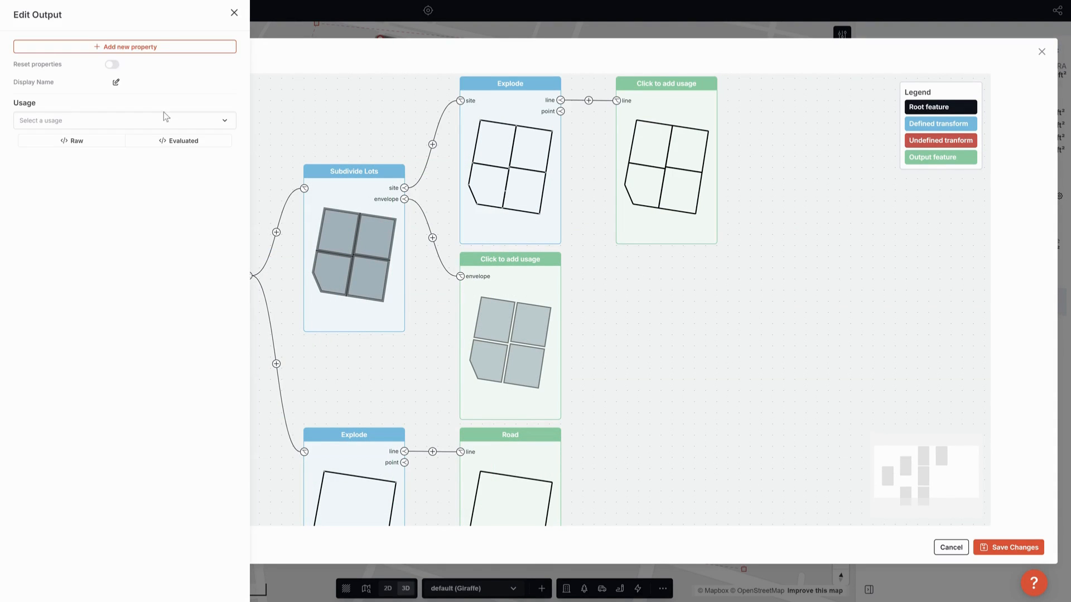
click(78, 121)
text(ro)
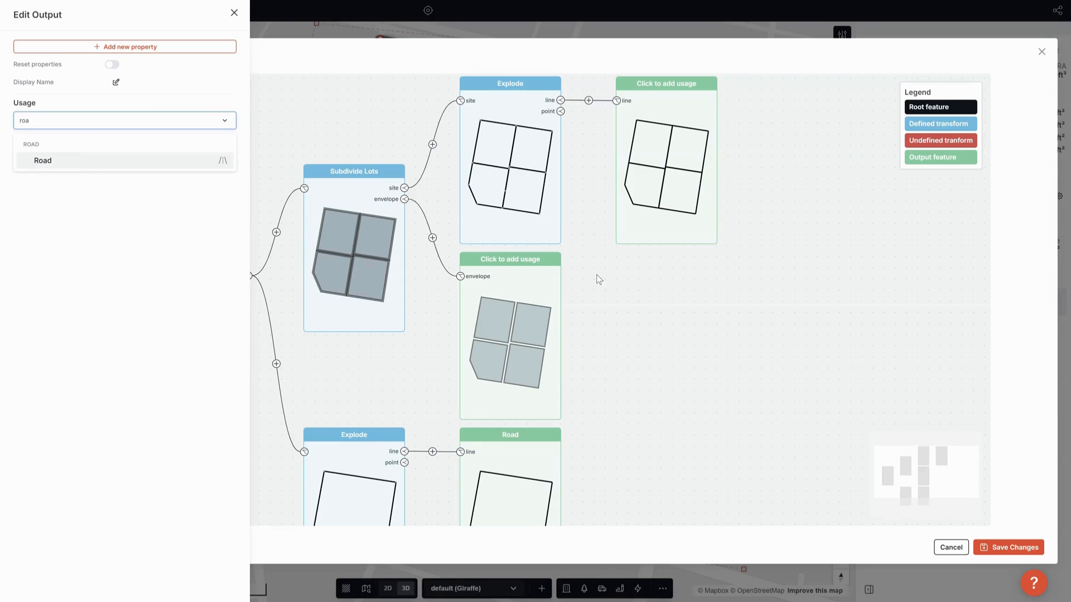
key(Return)
Delete the separate Explode and Road branch attached directly to the root feature, and save the flow changes
click(528, 446)
click(554, 435)
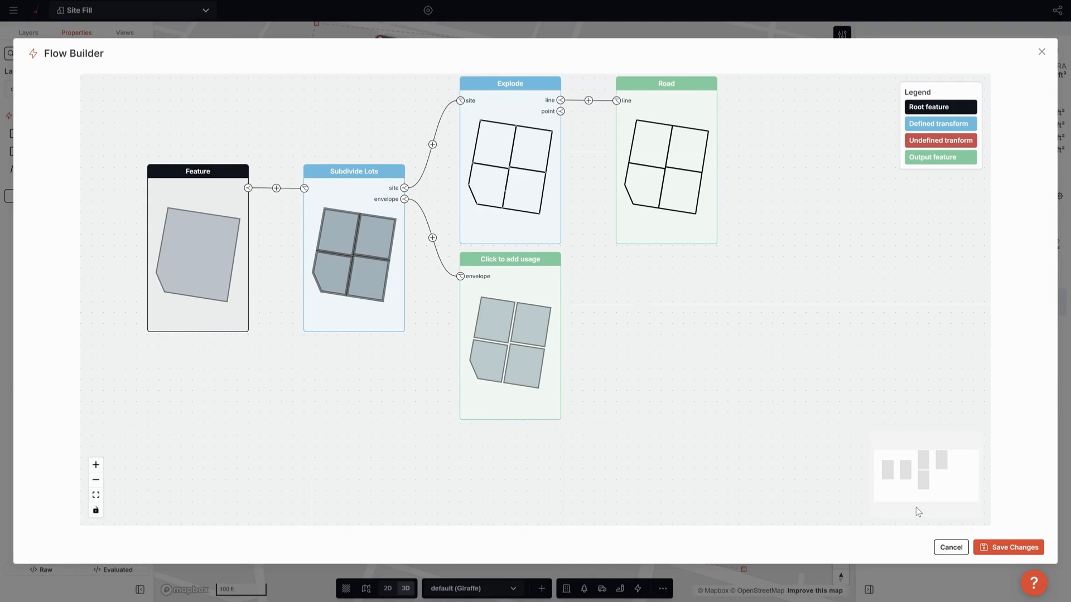
click(1008, 550)
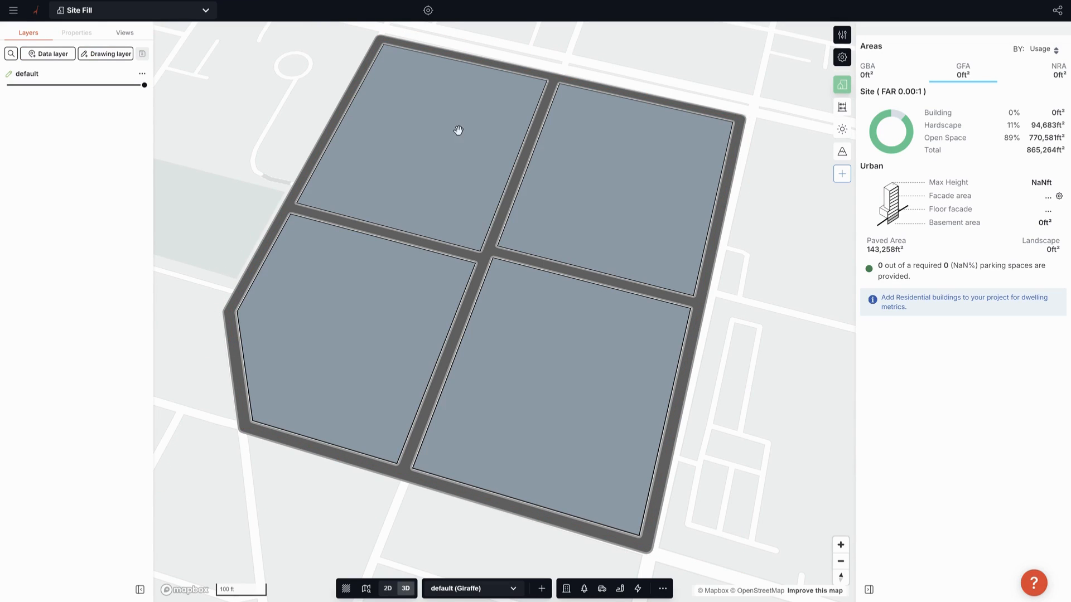
Reopen the Flow Builder and insert a Site Fill transform on the Subdivide Lots envelope branch
click(75, 178)
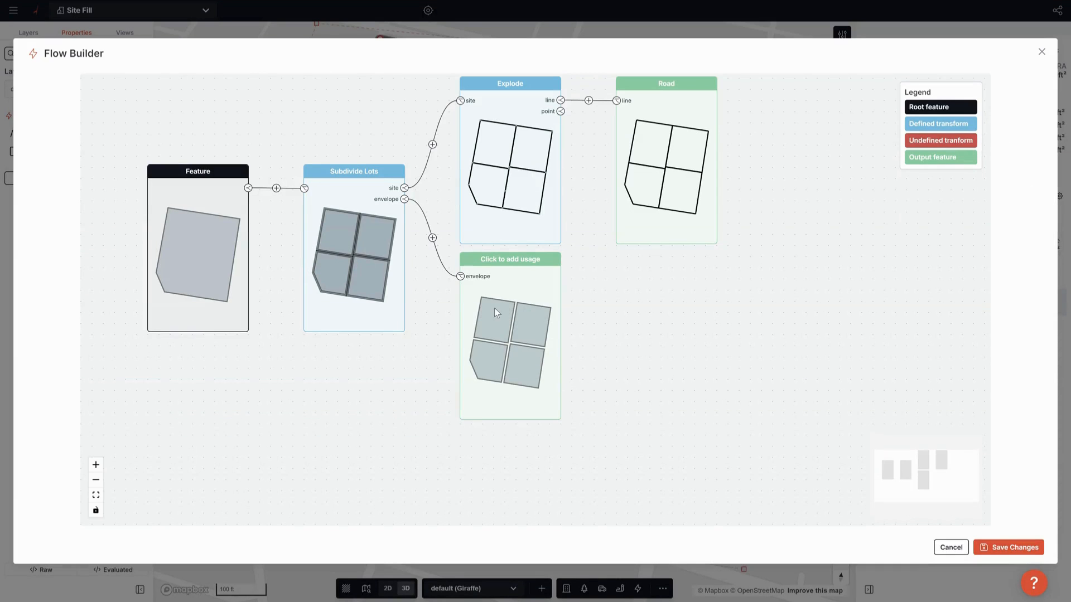
click(432, 238)
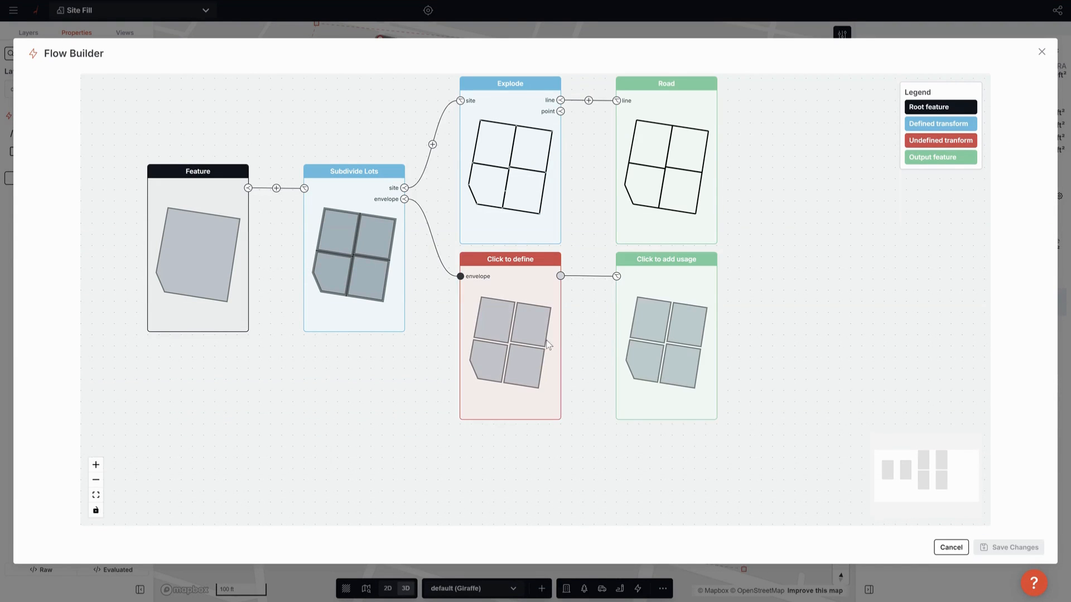
click(507, 307)
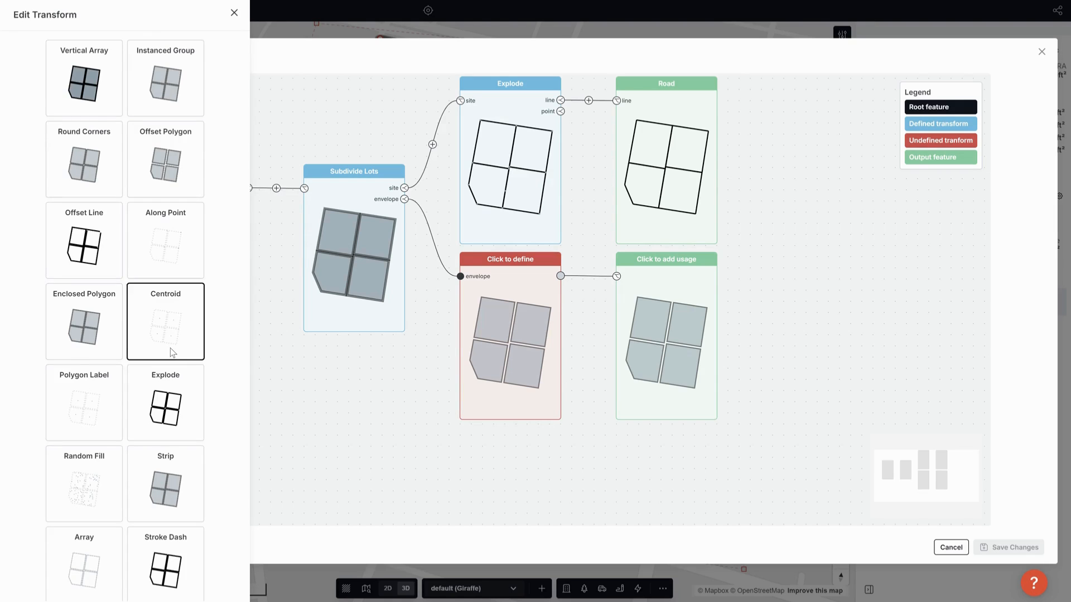
scroll(173, 351, down, 3)
scroll(179, 379, down, 3)
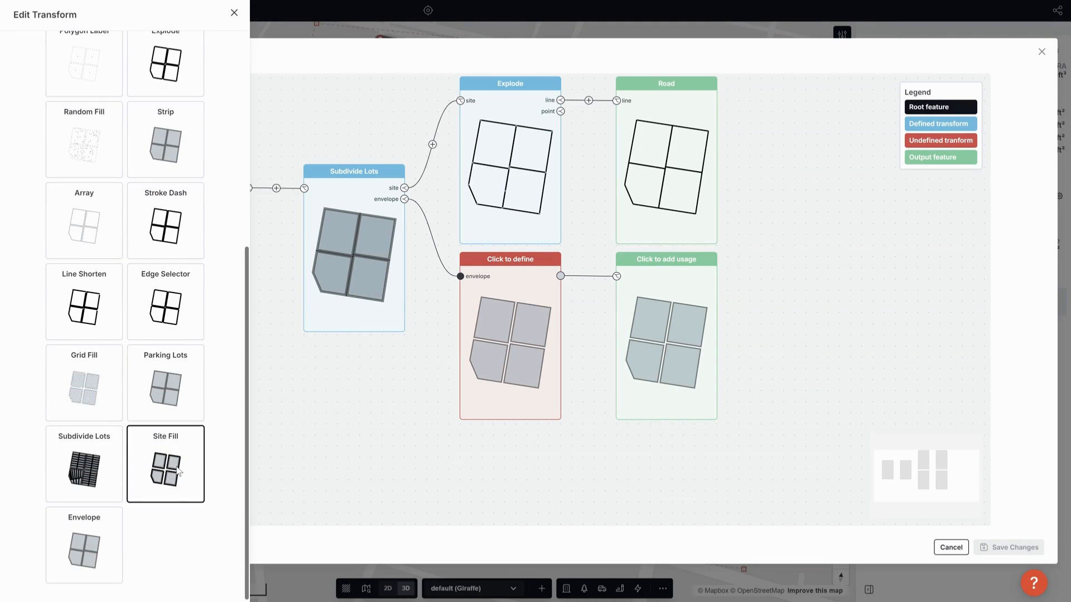
click(167, 466)
Set the Site Fill width to 65 ft and its space to 20 ft
click(142, 120)
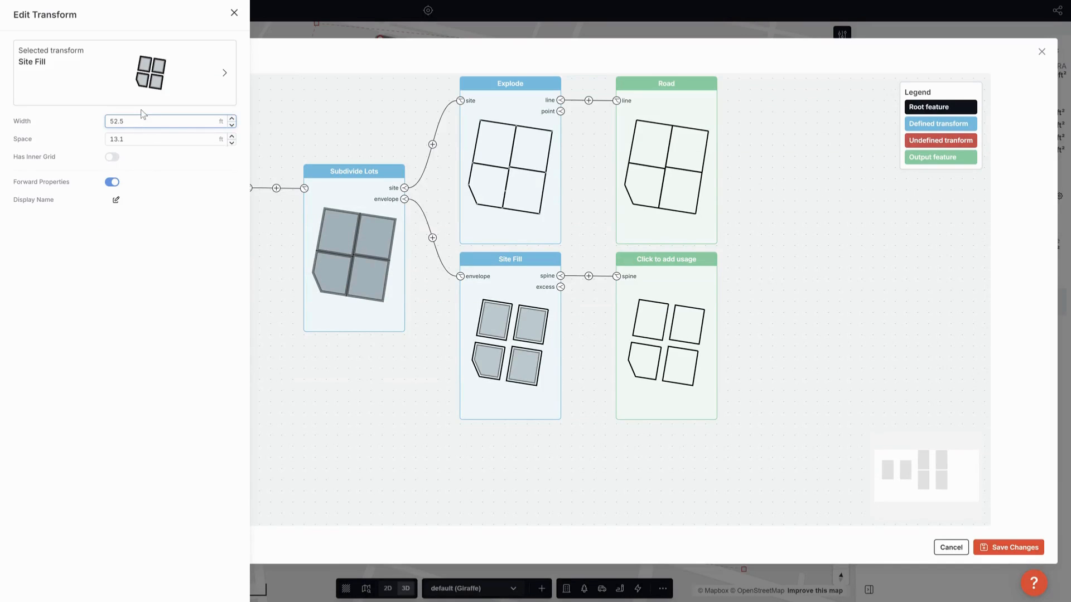
drag(145, 121, 100, 122)
text(65)
drag(142, 140, 100, 140)
text(20)
click(143, 273)
Insert an Offset Polygon transform between the Site Fill spine and its output
click(588, 276)
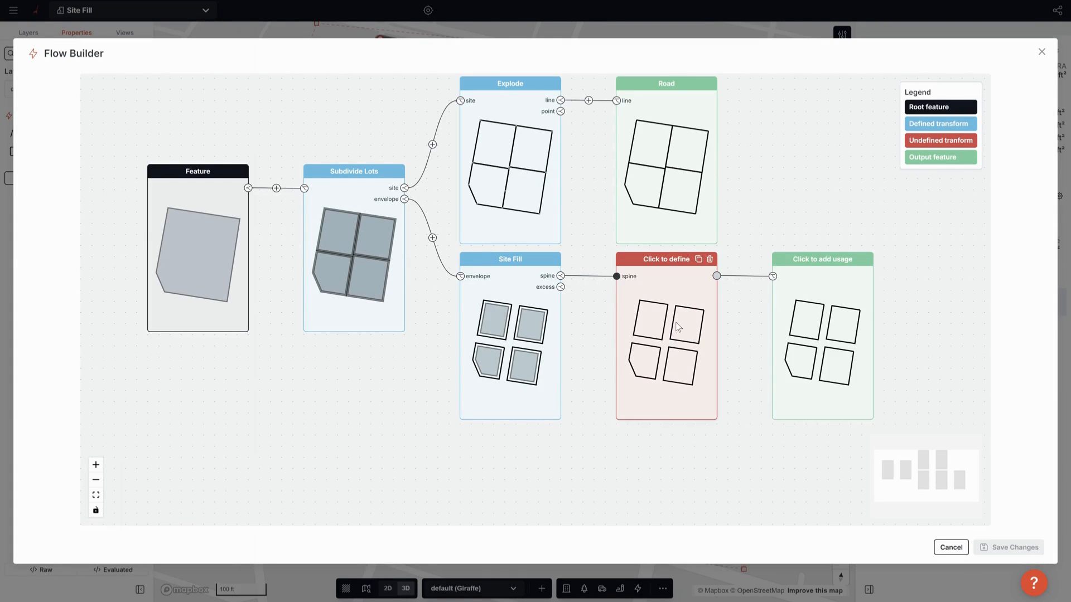
click(636, 275)
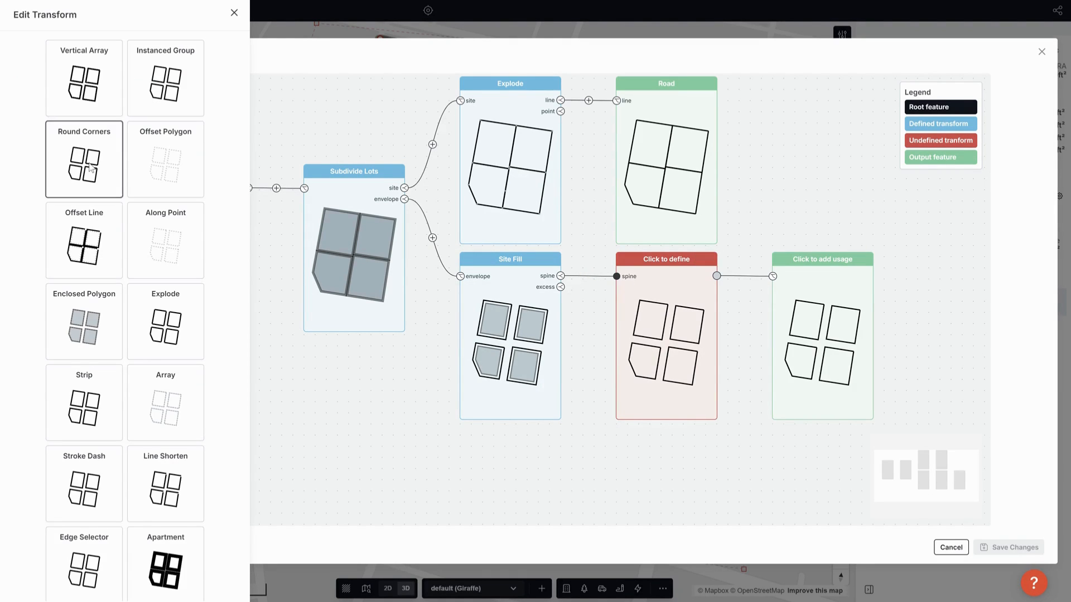
click(166, 159)
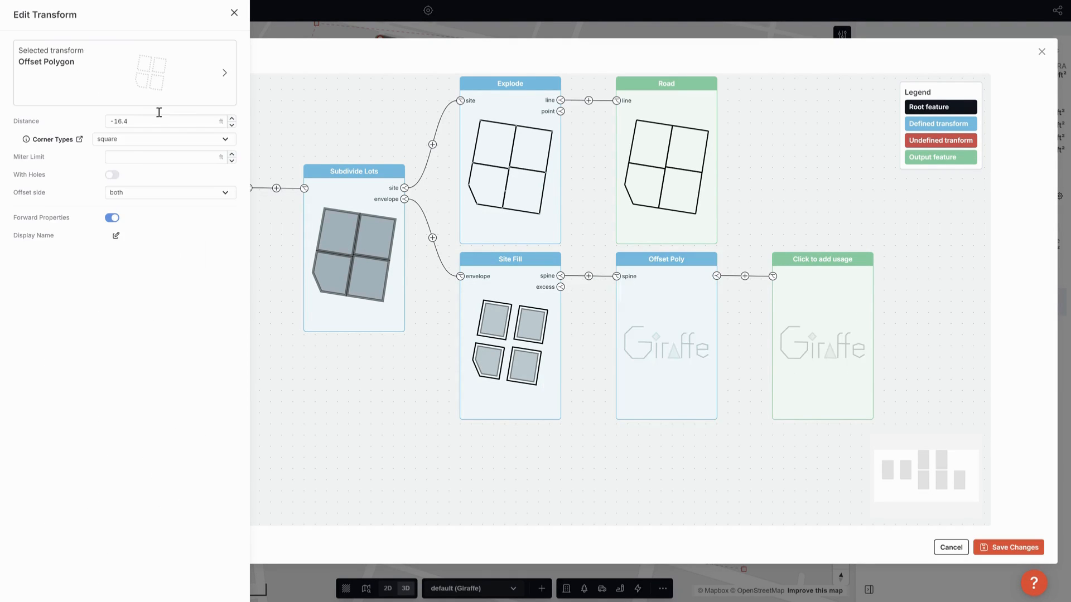
Enable With Holes for the Offset Polygon, set its distance to 16 ft, and save the flow changes
drag(137, 121, 102, 124)
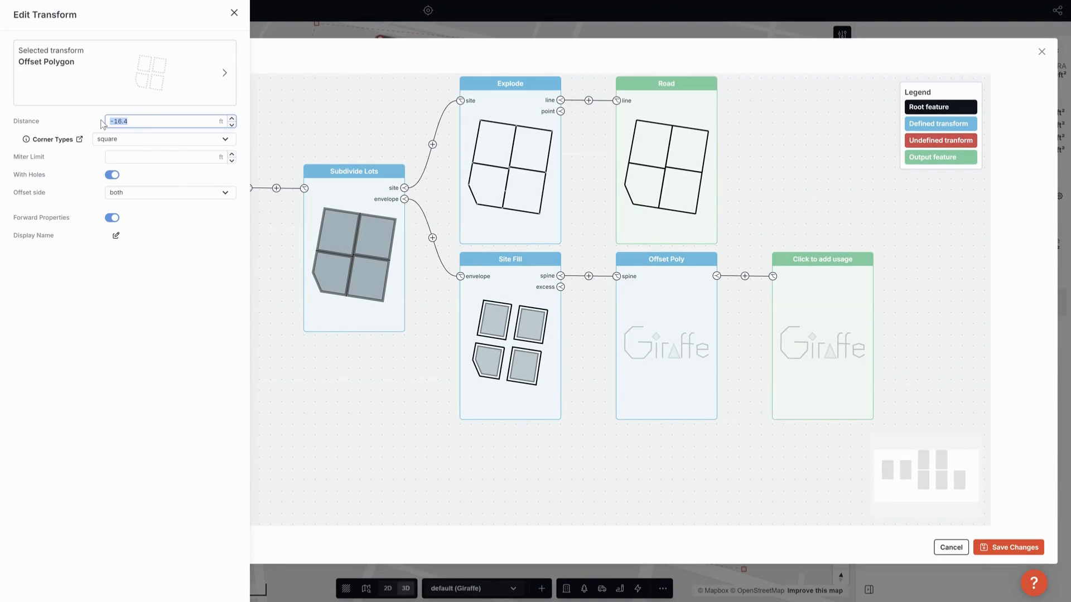
text(16)
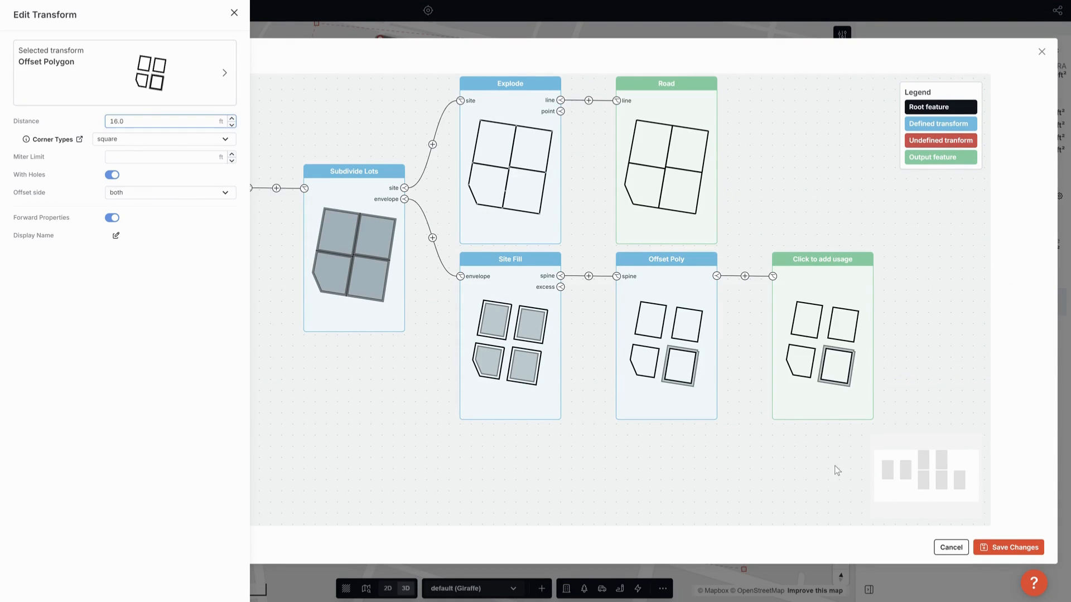
click(786, 444)
click(1009, 547)
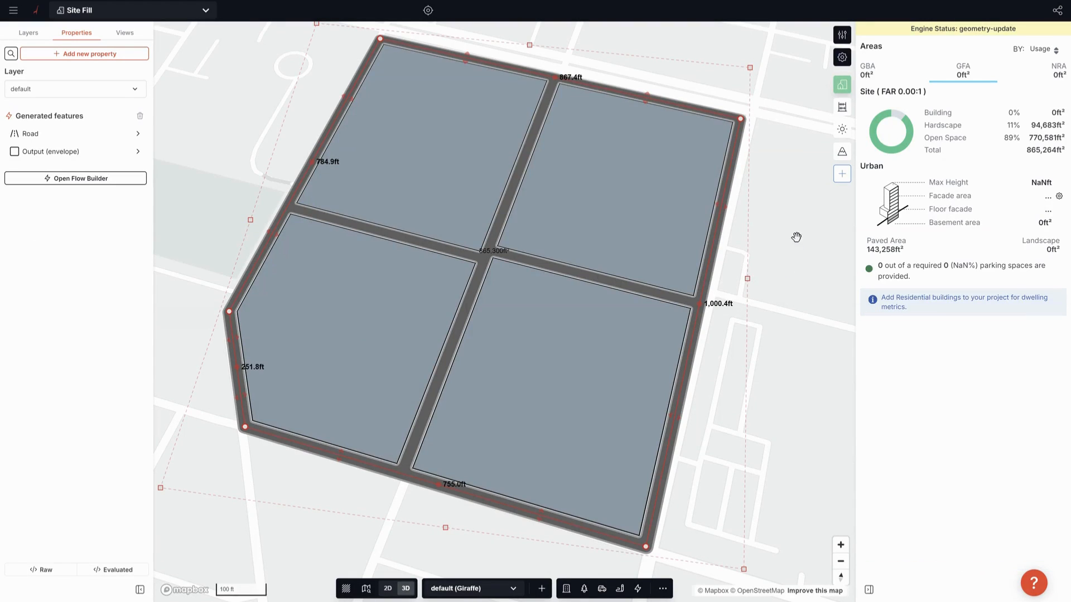
Assign the Residential usage to the Offset Poly output in the Flow Builder and save the changes
click(82, 179)
click(823, 312)
click(71, 118)
text(res)
key(Return)
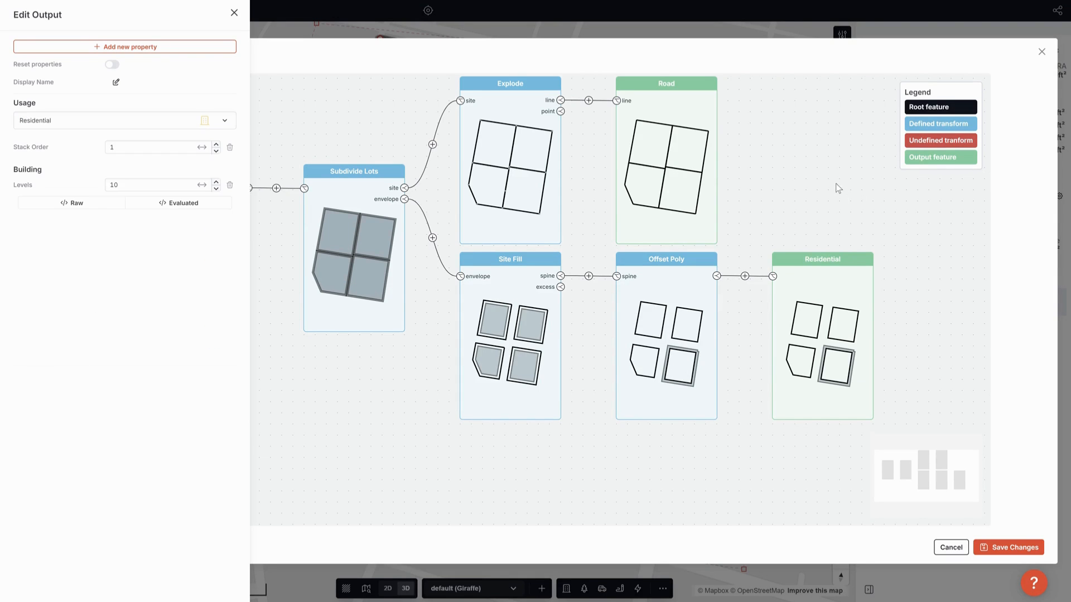
click(1011, 547)
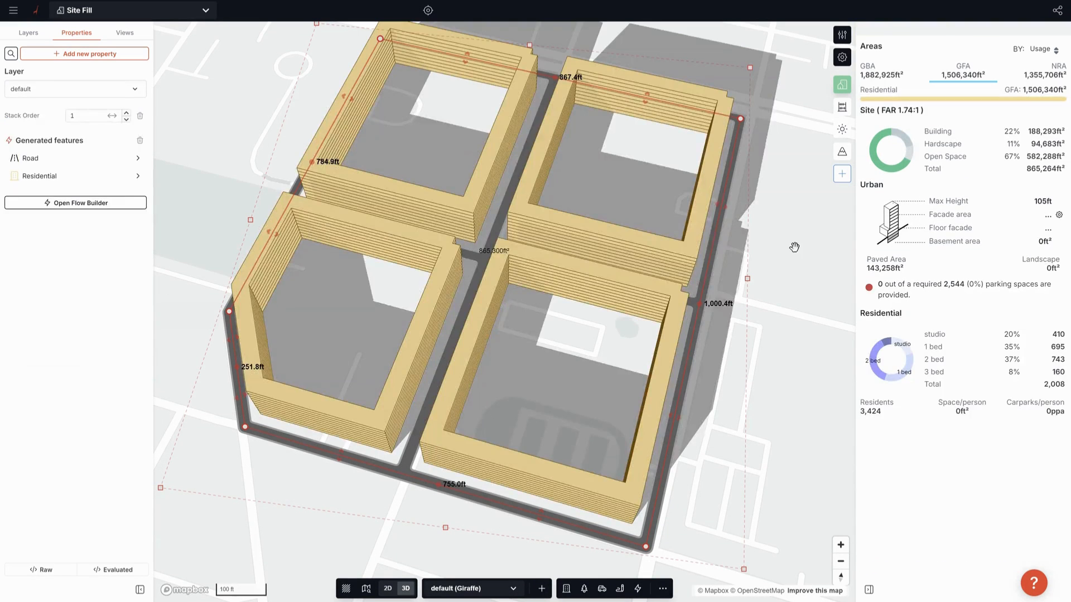
Examine the residential blocks in 3D and review the transform settings of the generated Residential feature
click(779, 280)
scroll(745, 387, up, 5)
right_drag(745, 386, 437, 266)
click(329, 205)
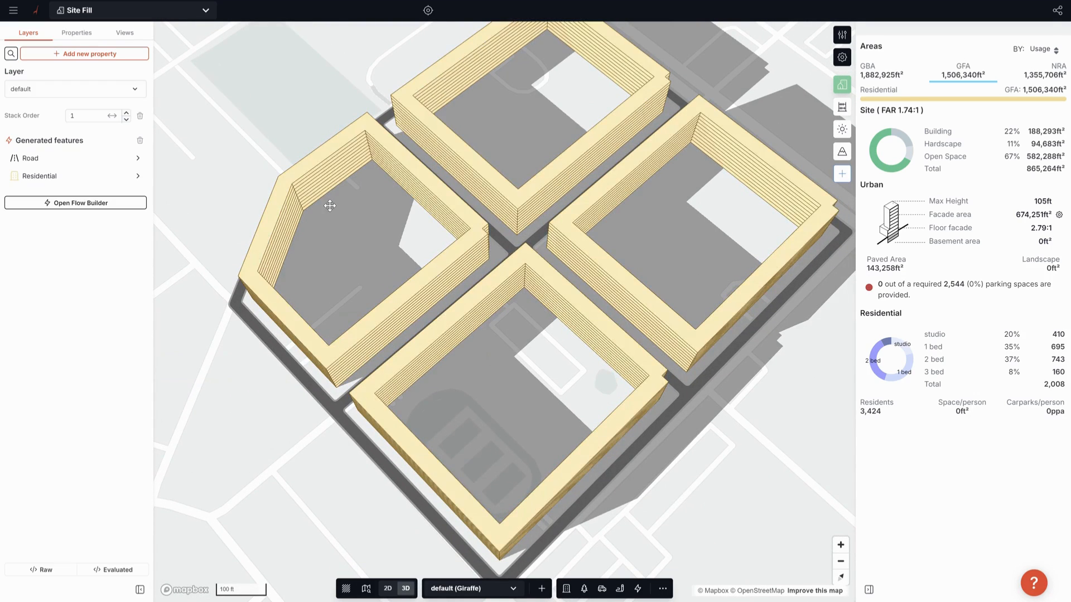
click(88, 176)
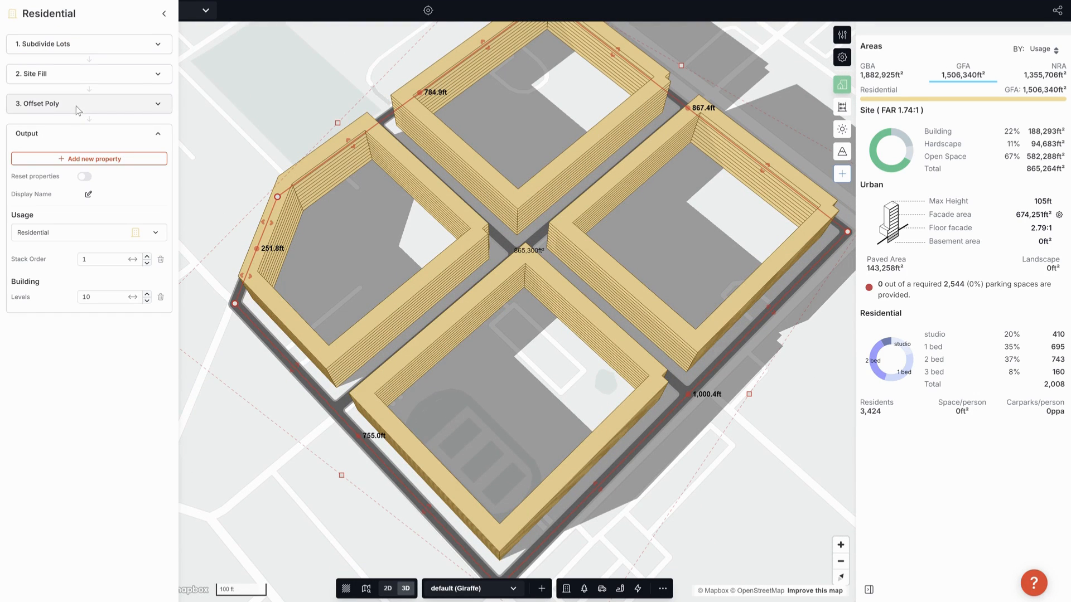
click(81, 74)
click(86, 136)
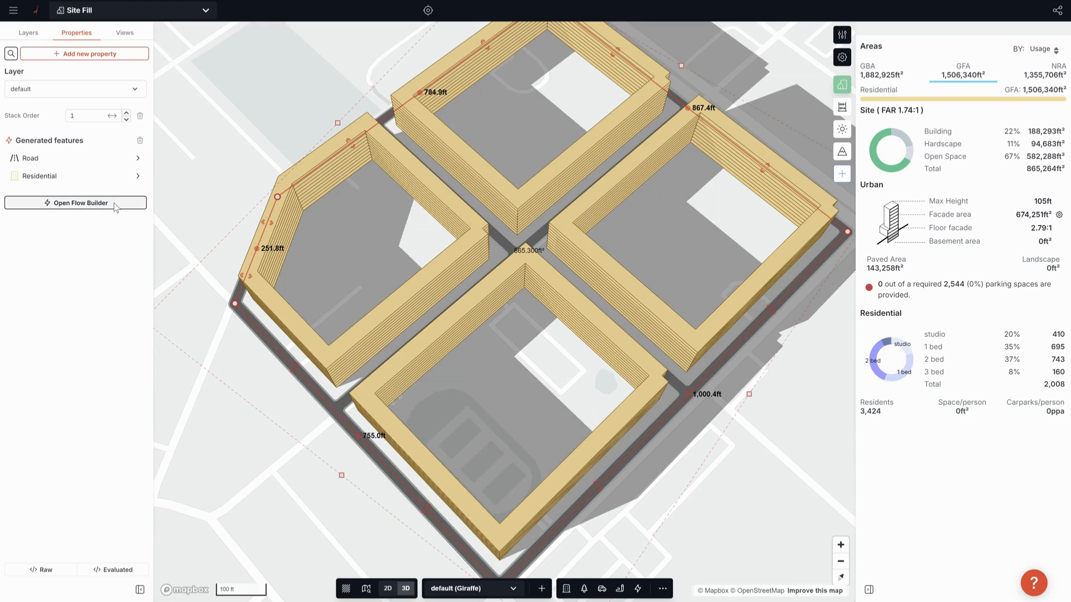
Insert a second Subdivide Lots transform in the flow between the first subdivision's envelope output and Site Fill
click(83, 203)
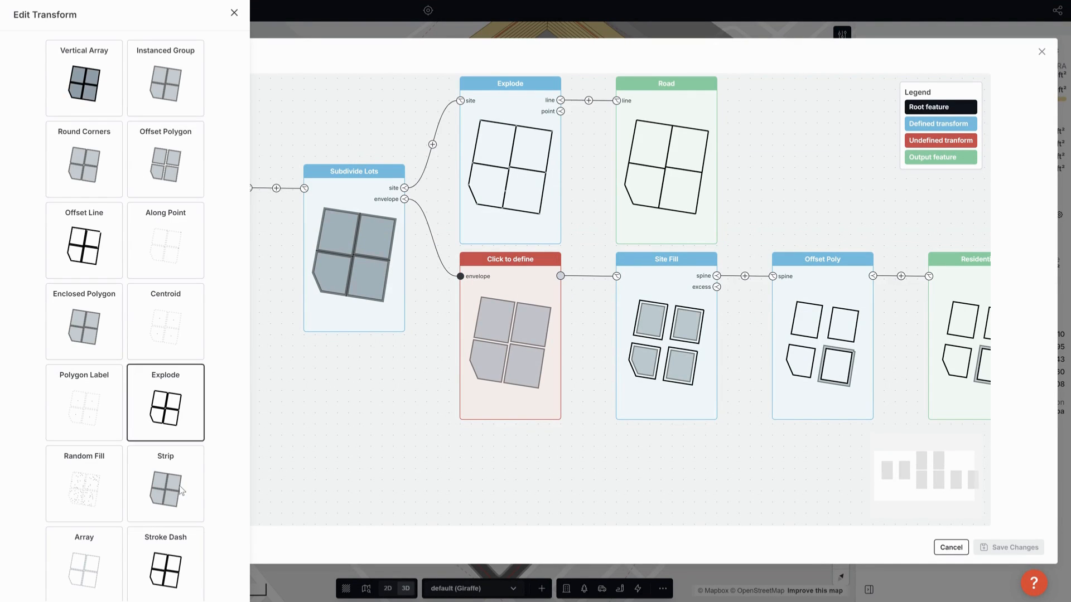
scroll(190, 343, down, 3)
scroll(190, 343, down, 2)
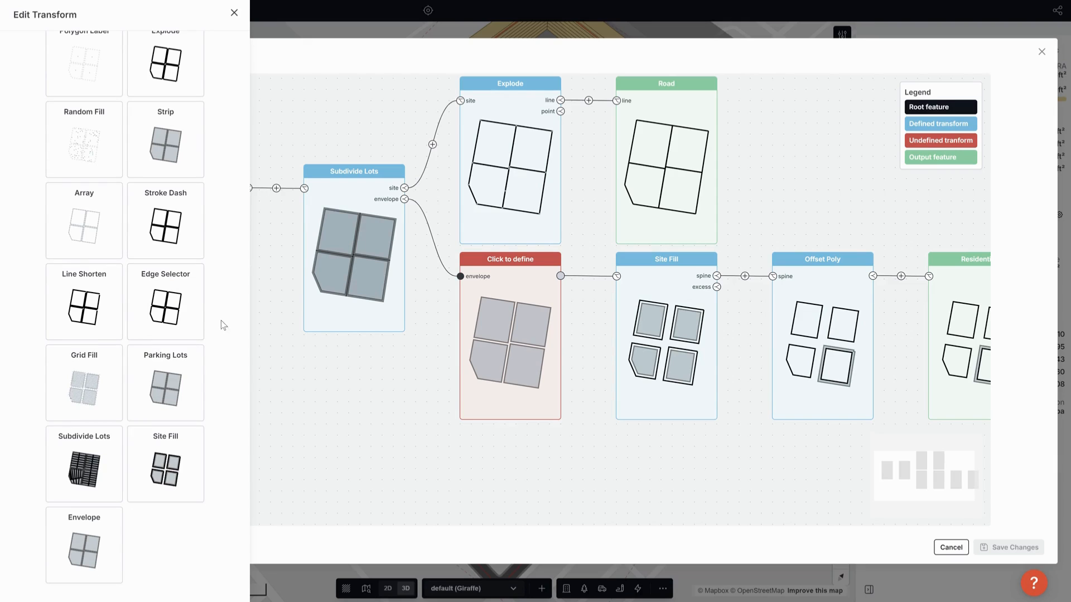
click(80, 457)
Set the inner and end frontage targets of the second Subdivide Lots transform to 150 ft
double_click(135, 209)
text(150)
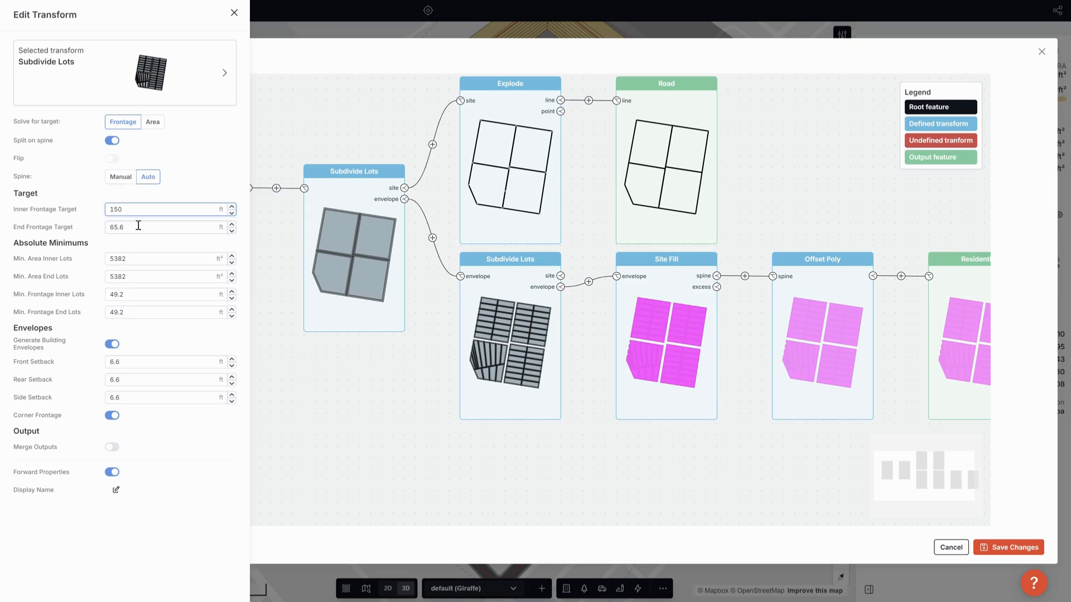
double_click(132, 227)
text(150)
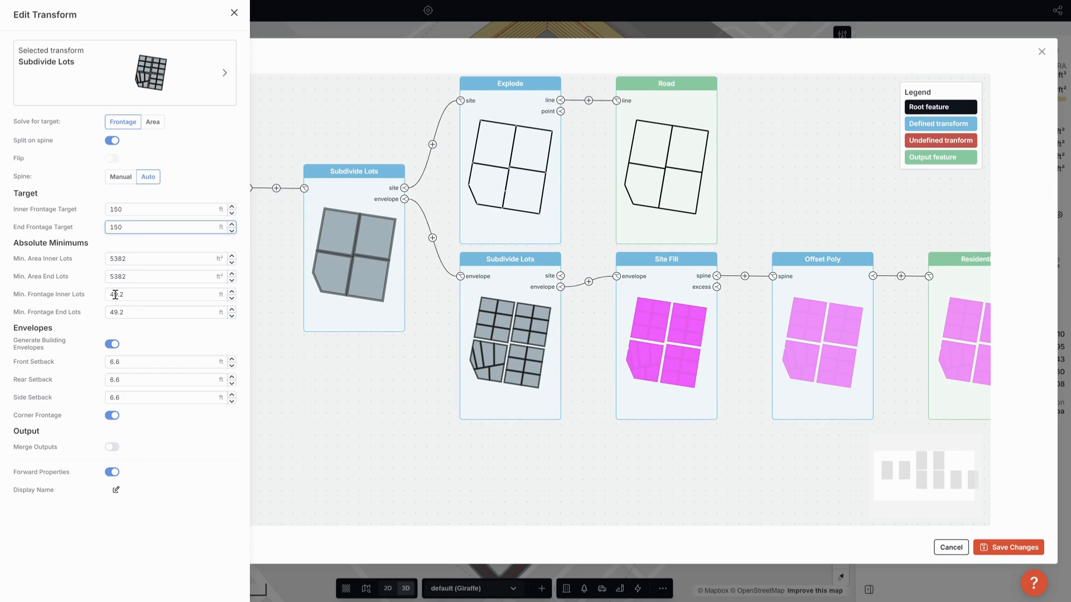
Set the minimum frontage for inner lots of the second Subdivide Lots transform to 125 ft
click(126, 293)
text(125)
drag(139, 296, 103, 298)
text(125)
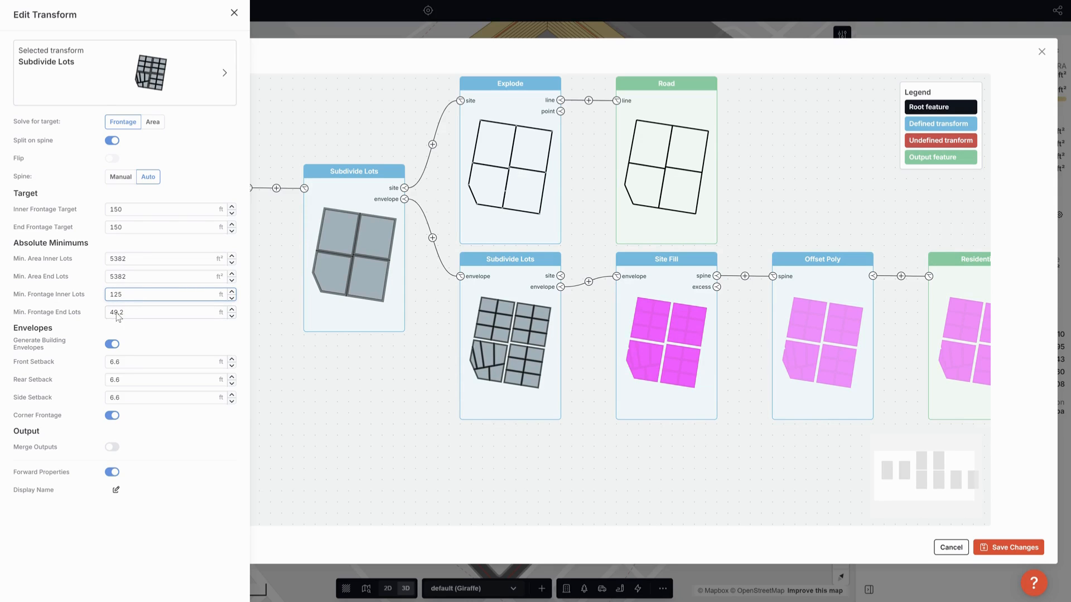
Set the minimum frontage for end lots of the second Subdivide Lots transform to 125 ft and save the flow
double_click(120, 317)
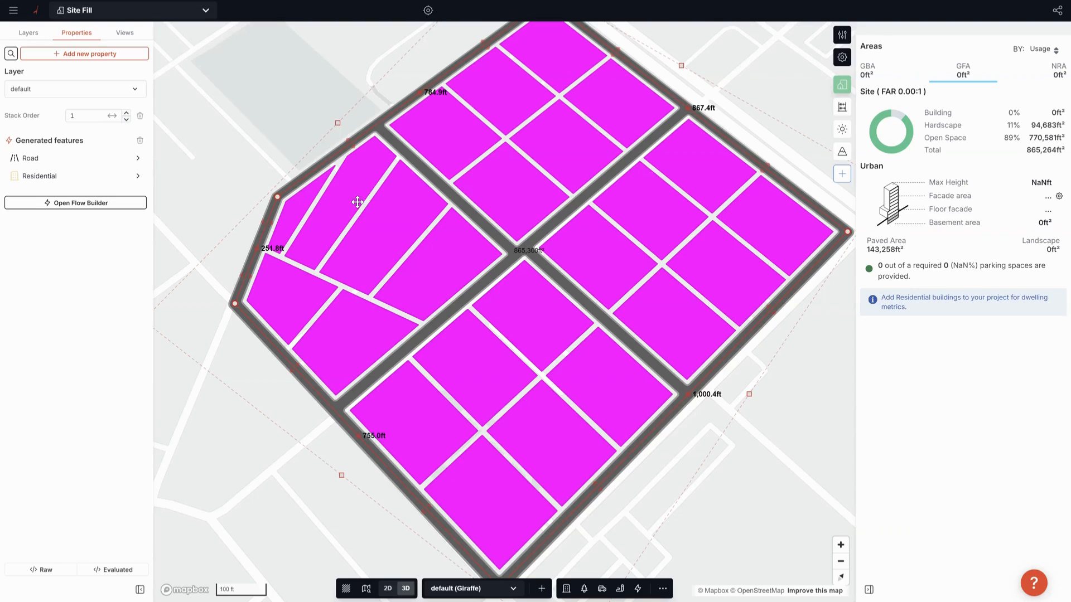
Set the Site Fill width to 65 ft and space to 10 ft for the generated Residential feature, and open its Offset Poly settings
click(138, 177)
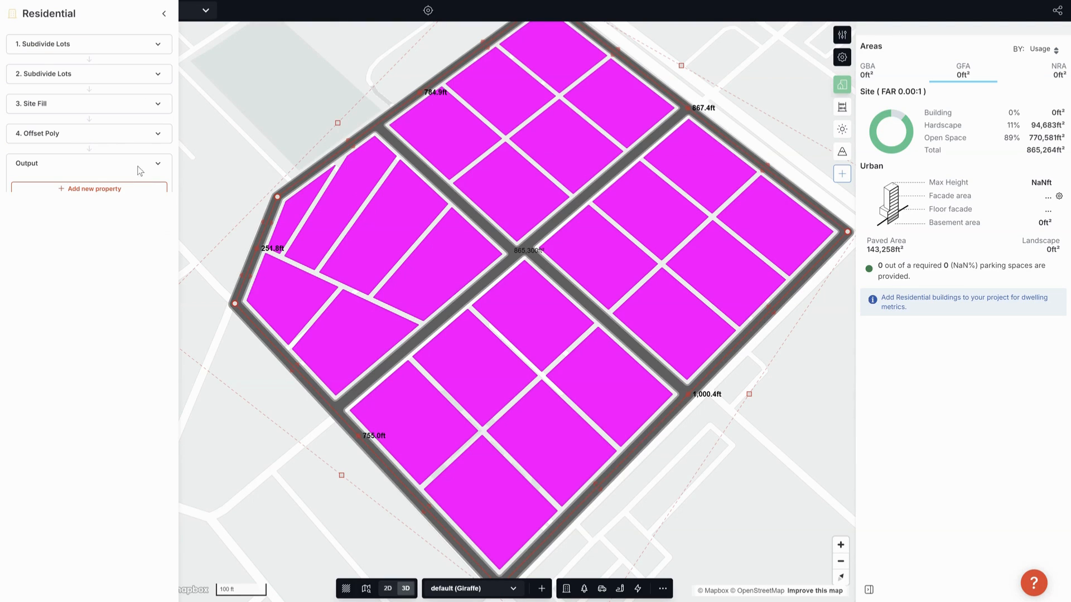
click(106, 134)
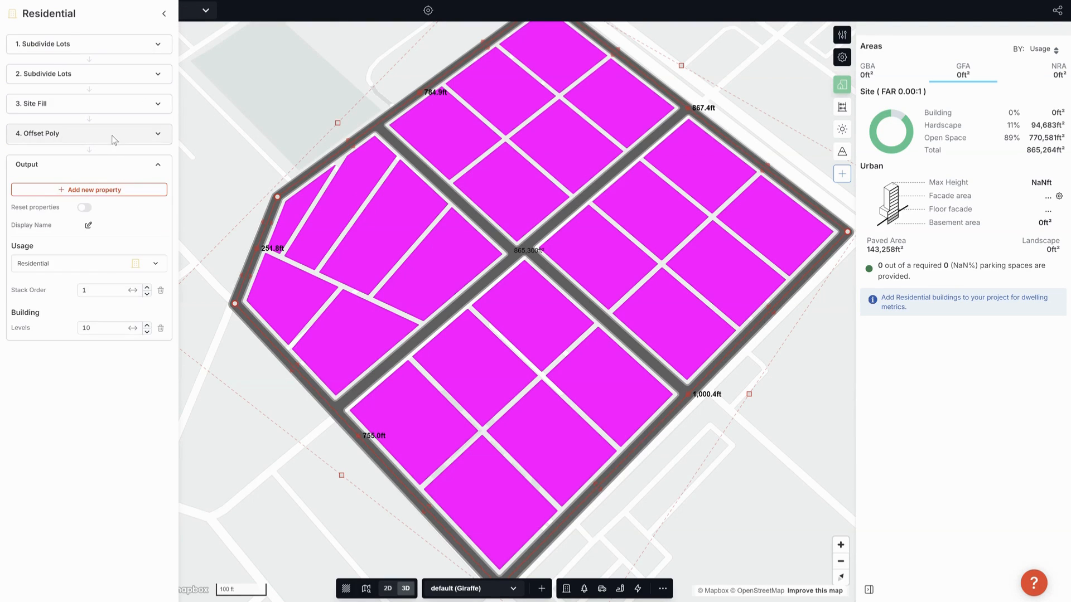
click(114, 105)
click(106, 127)
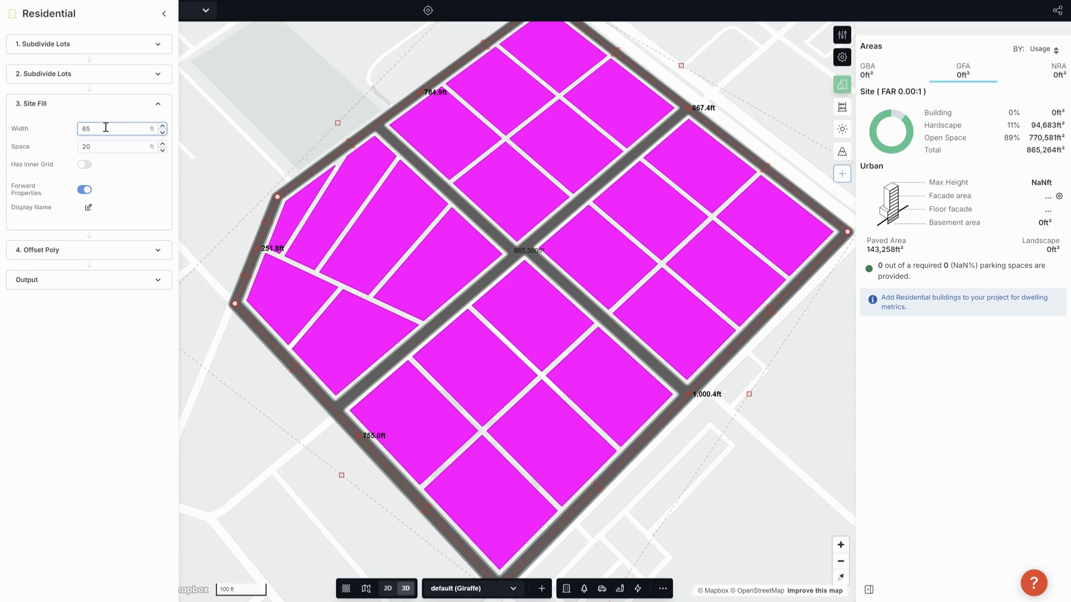
drag(106, 127, 77, 149)
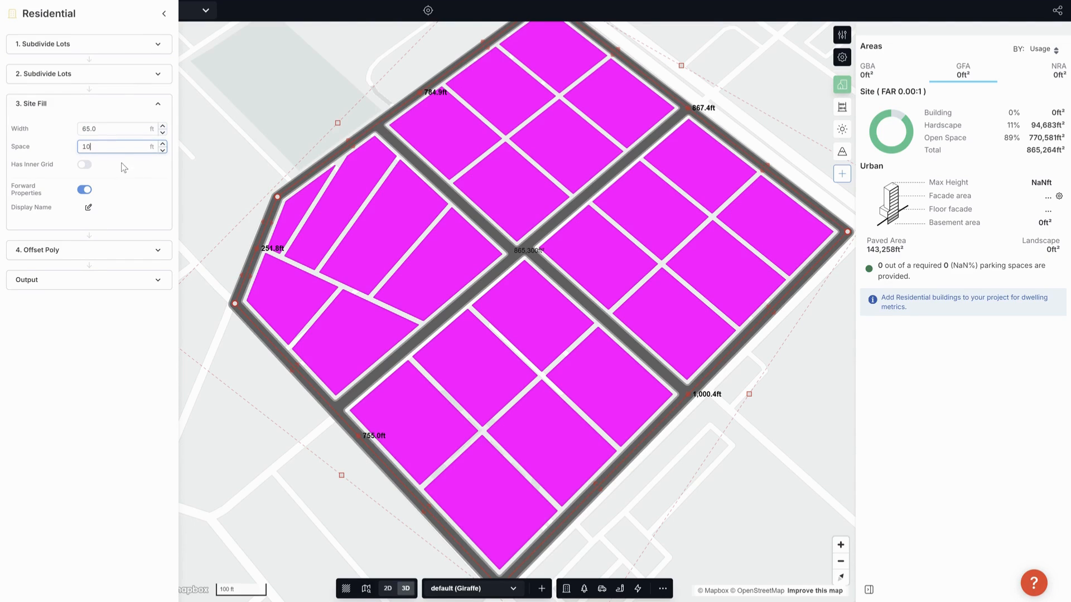
click(144, 244)
click(145, 248)
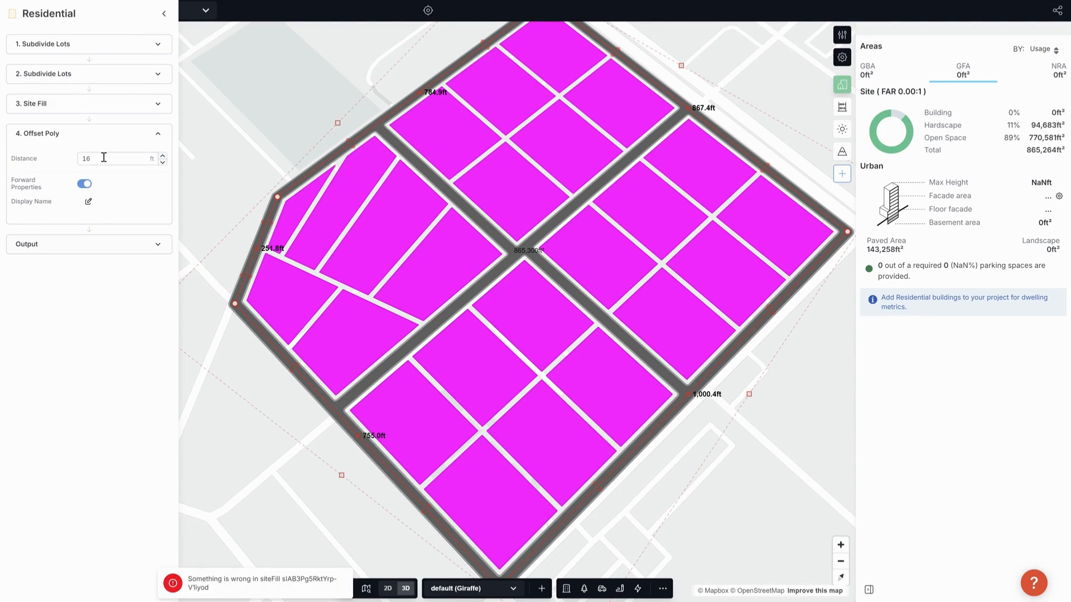
Set the second Subdivide Lots transform's front setback to 2 ft and side setback to 15 ft, and enter a new rear setback
click(98, 79)
double_click(98, 339)
text(2)
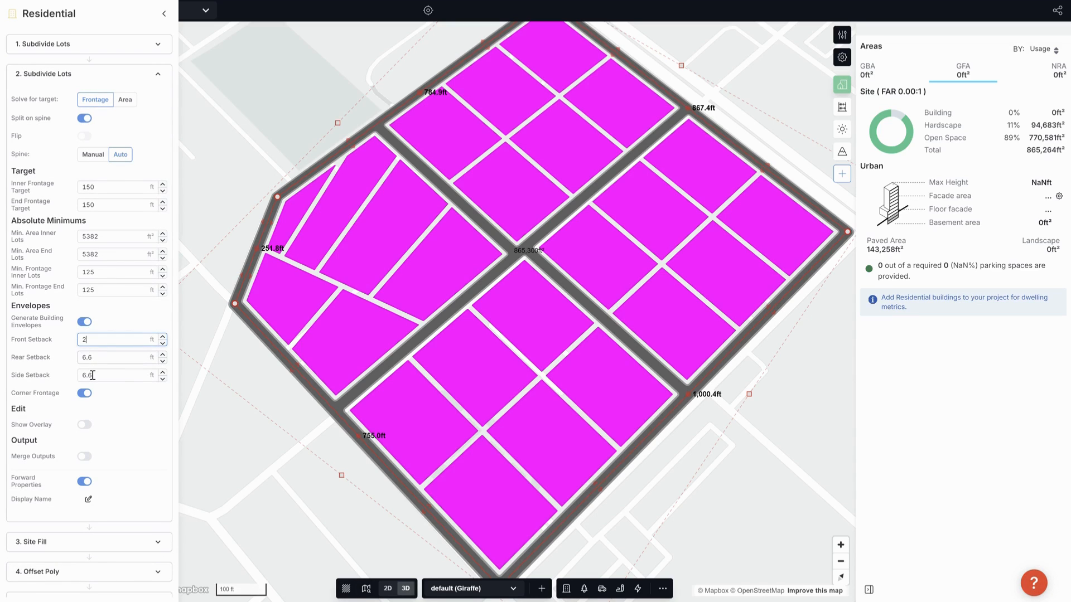
key(Tab)
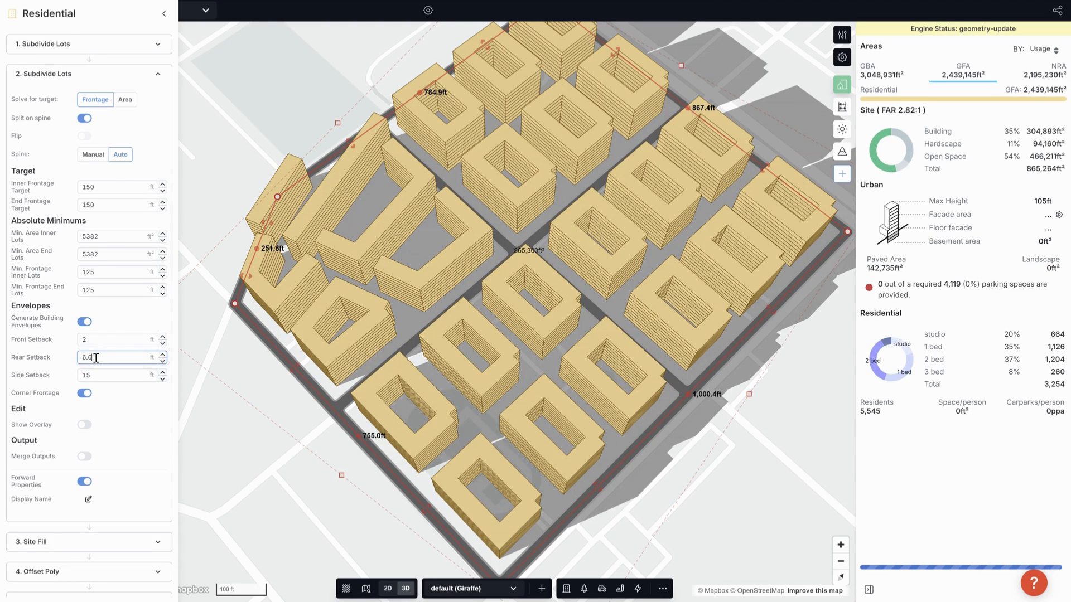
drag(96, 358, 80, 360)
text(1)
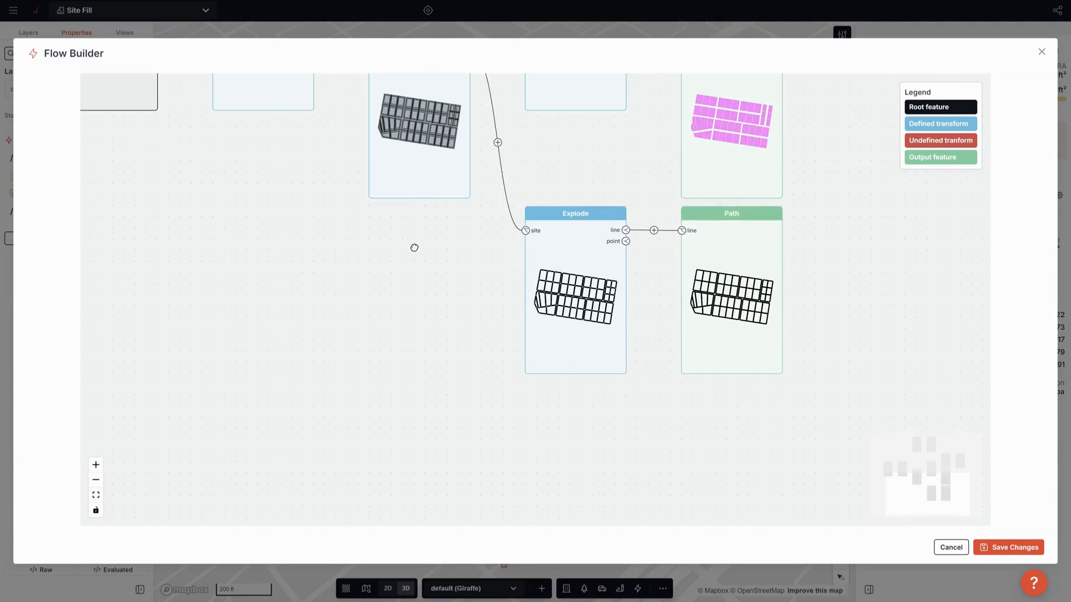
Insert a Strip transform in the flow between the first subdivision's envelope output and the second Subdivide Lots transform
drag(413, 246, 413, 355)
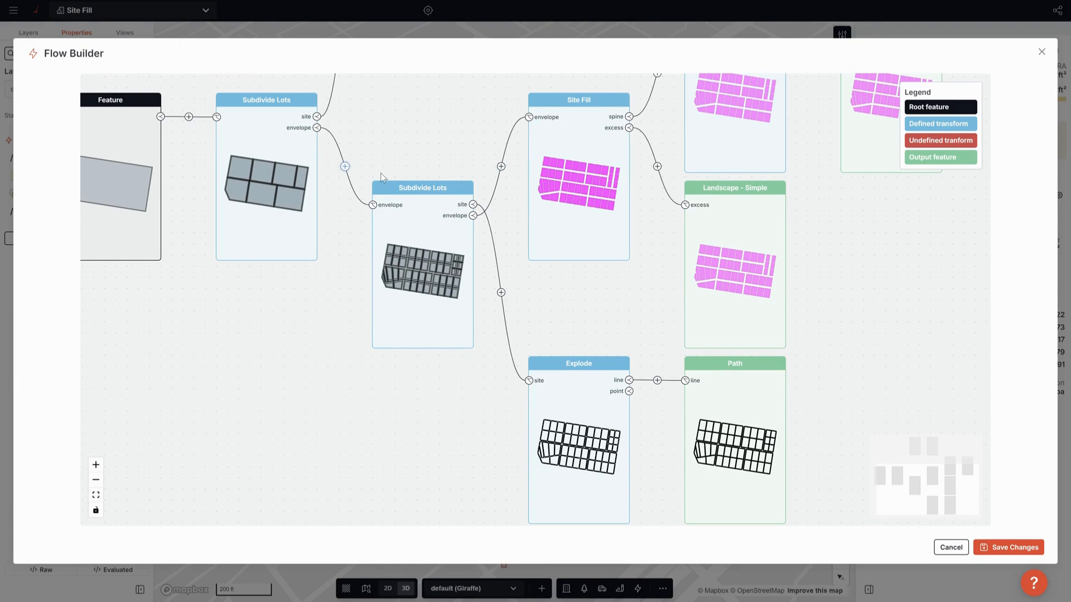
click(345, 166)
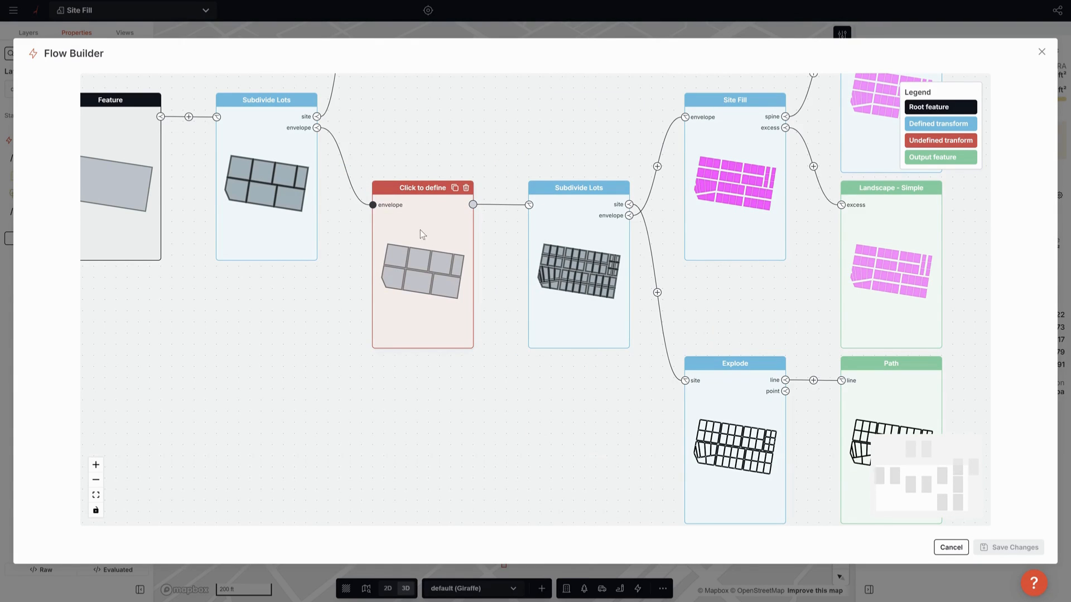
click(469, 253)
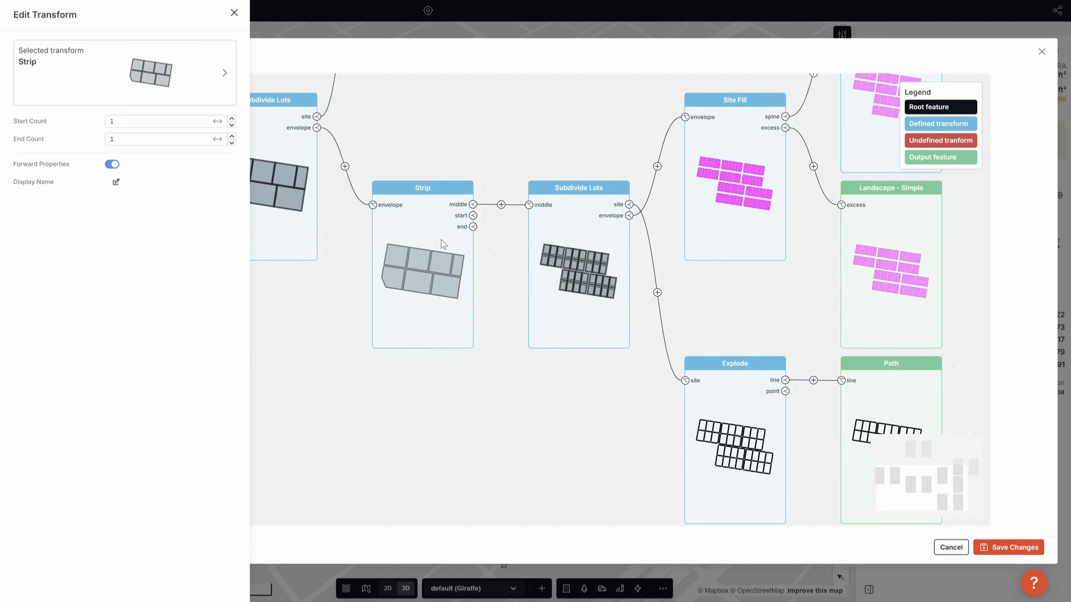
Set the Strip transform's start count to 1 and end count to 3
click(232, 118)
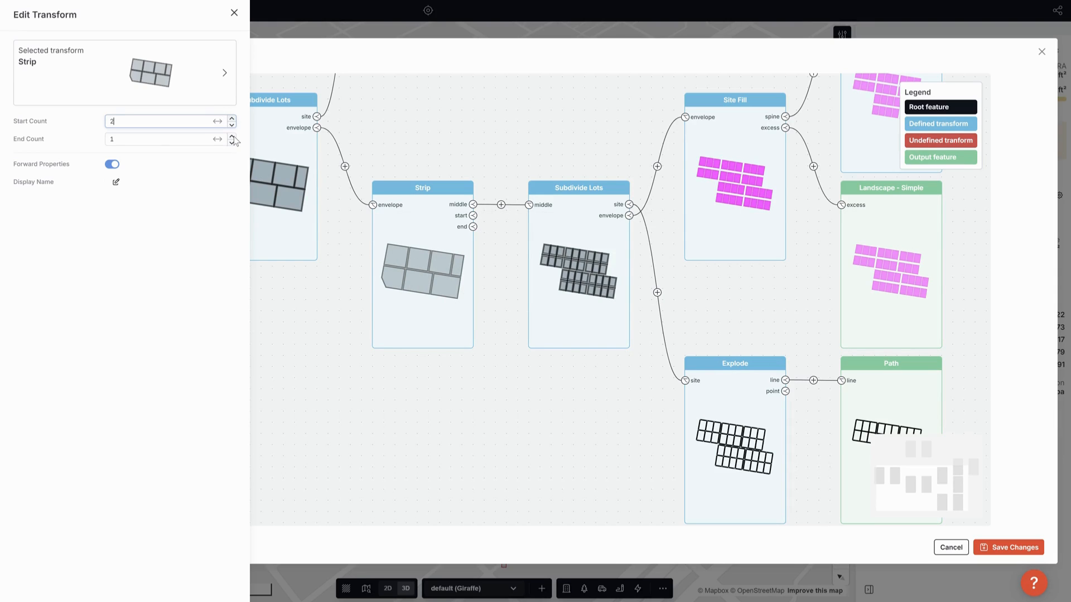
click(231, 136)
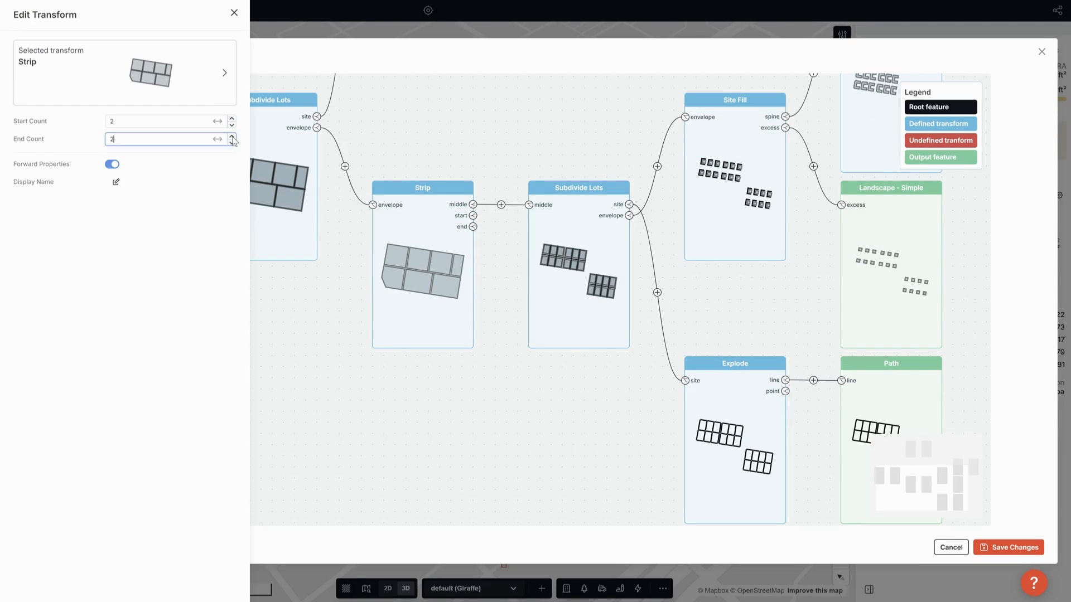
click(160, 319)
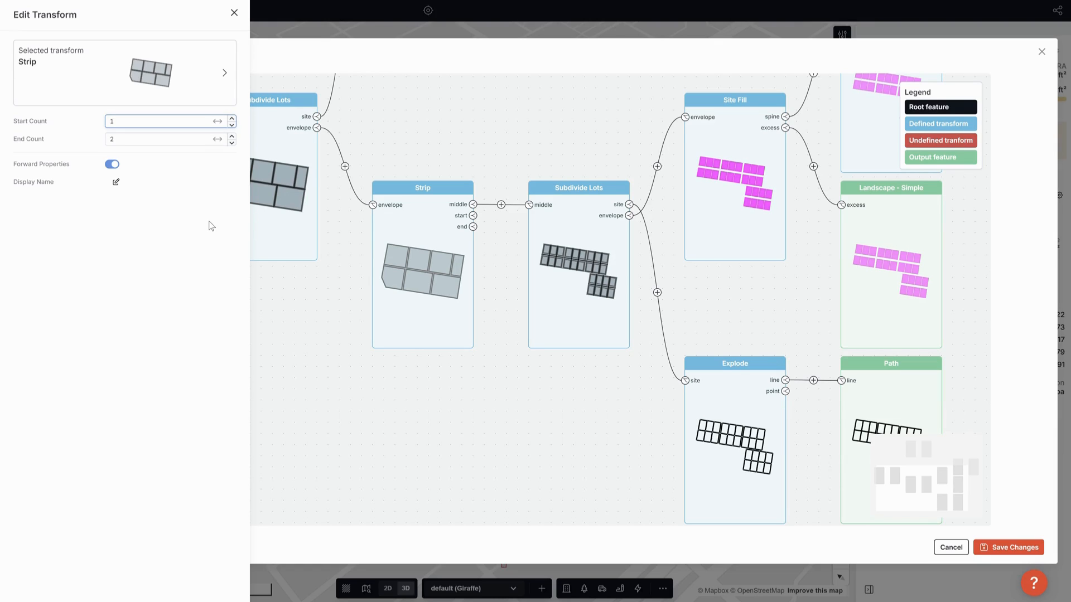
click(232, 138)
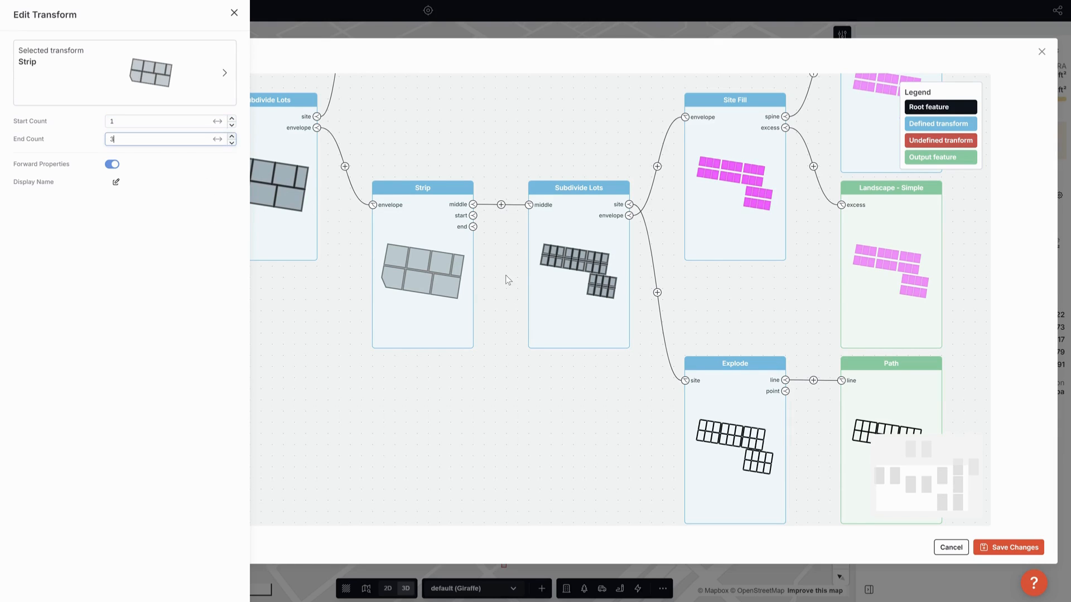
Add an output to the Strip transform's start branch with the Landscape - Deep Planting usage and save the flow
click(484, 226)
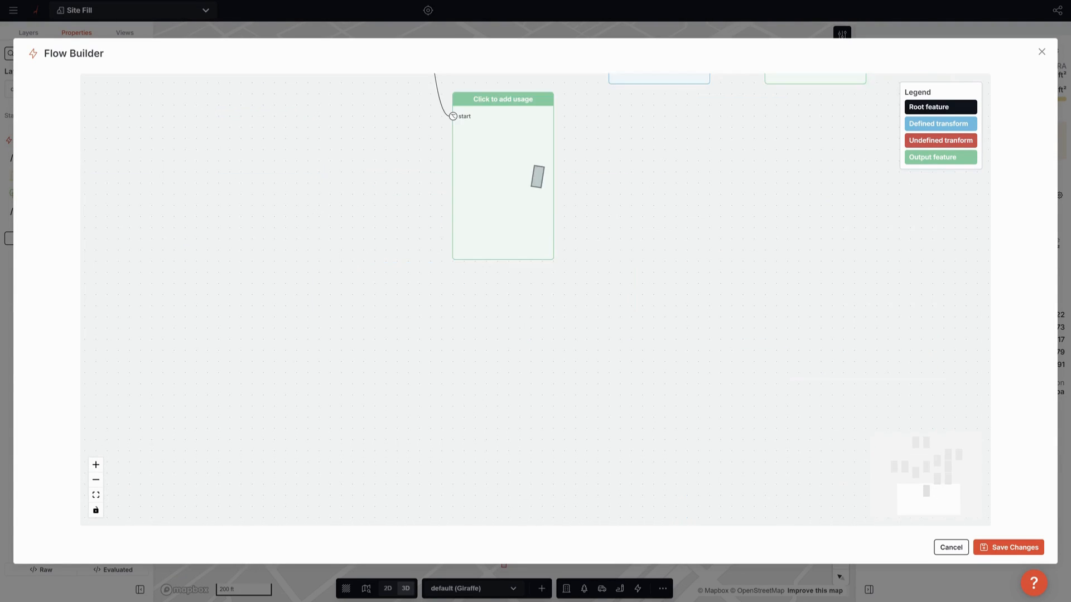
click(540, 283)
click(82, 121)
text(dee)
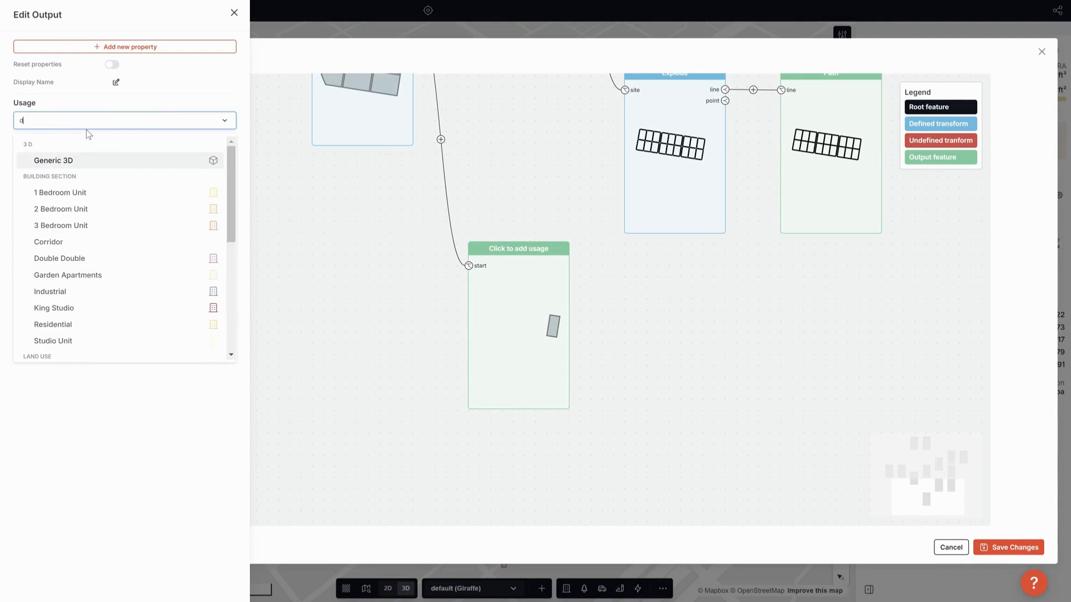
key(Return)
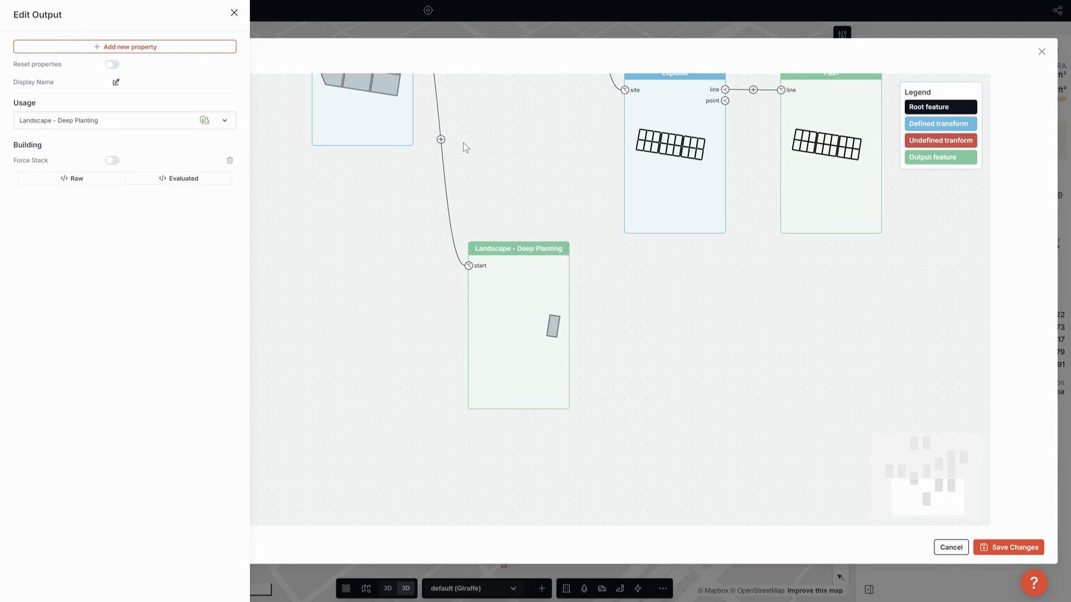
click(769, 368)
click(994, 547)
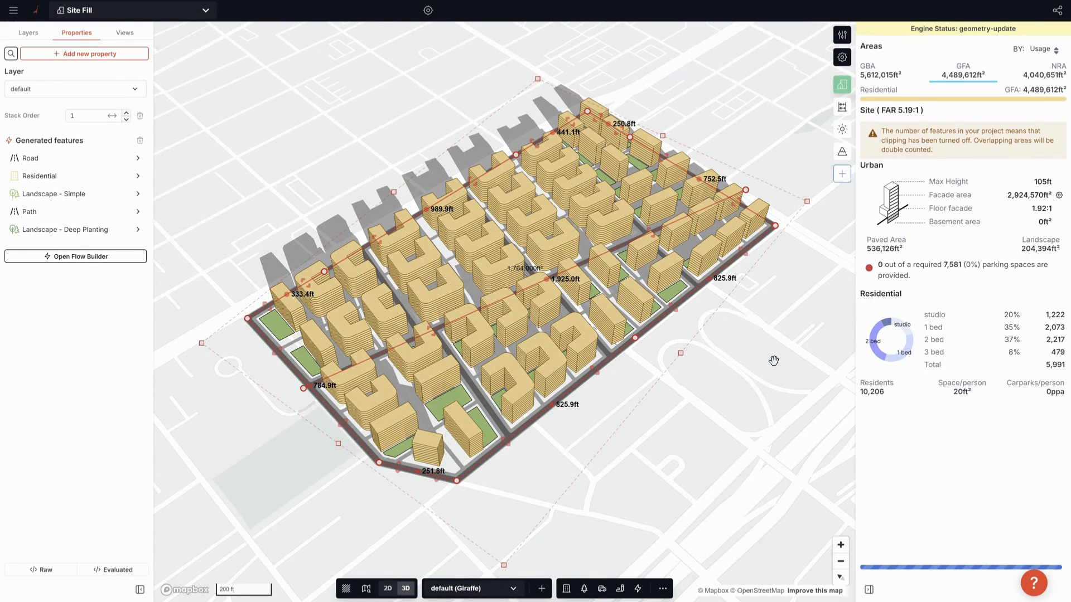
Reopen the site's flow and add a Subdivide Lots transform to the Strip transform's end output
click(724, 102)
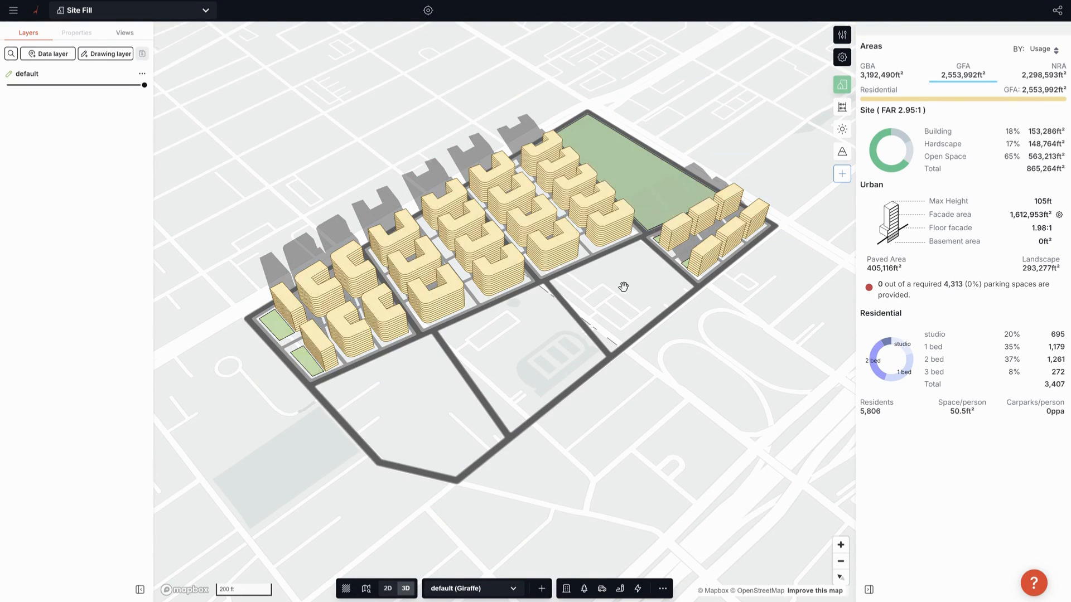
click(515, 267)
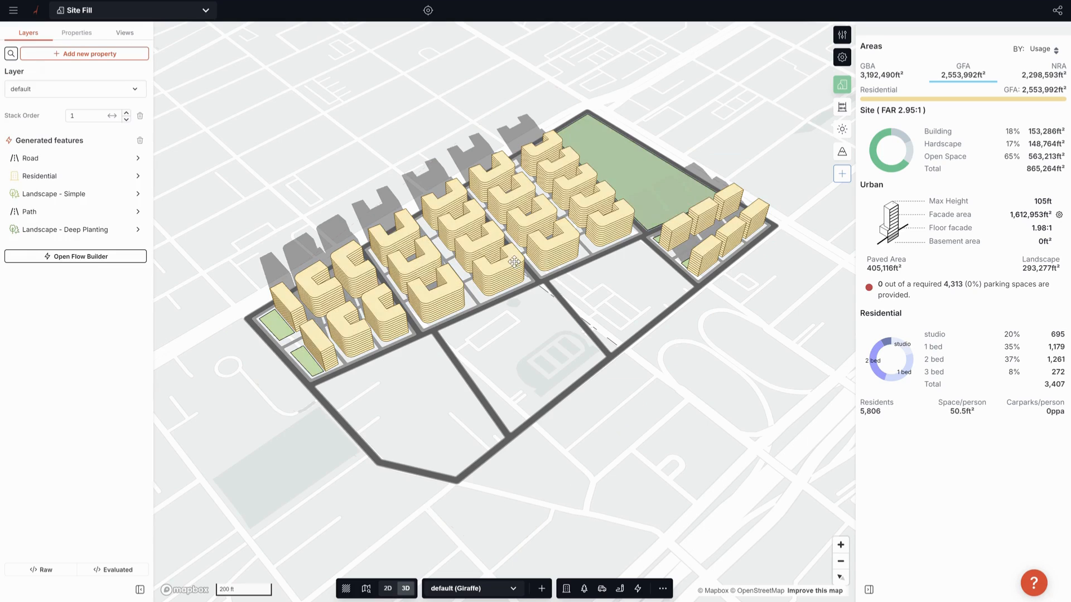
click(75, 256)
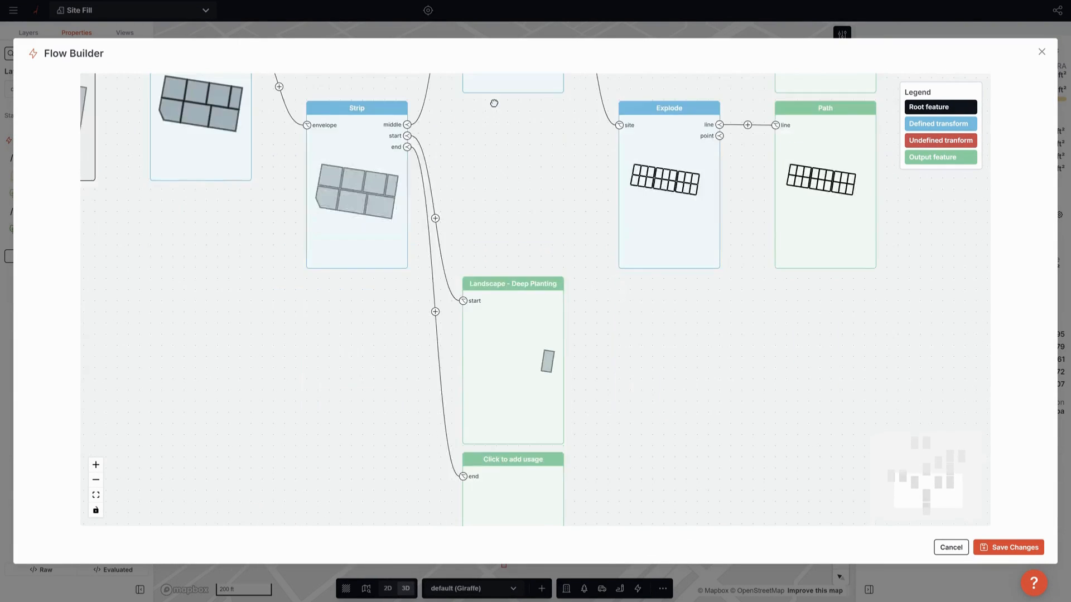
click(510, 415)
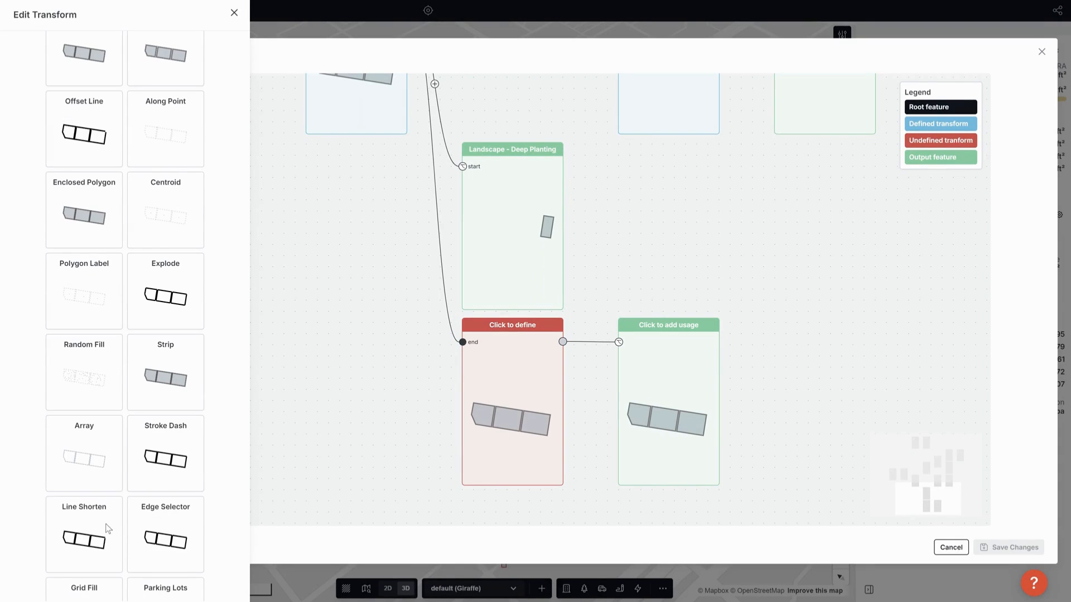
scroll(198, 311, up, 2)
scroll(184, 290, down, 6)
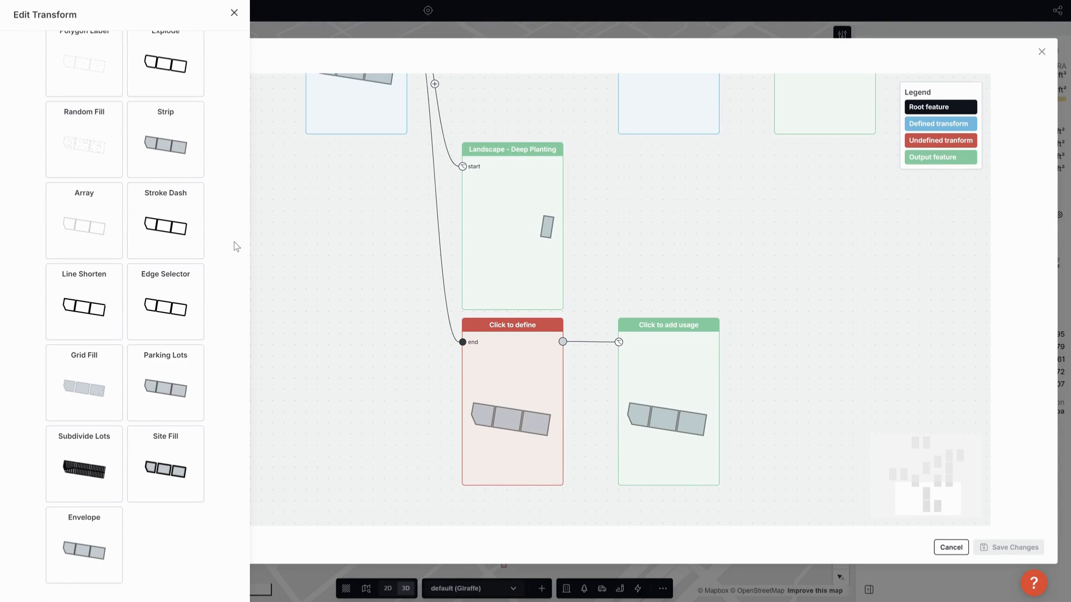
click(84, 463)
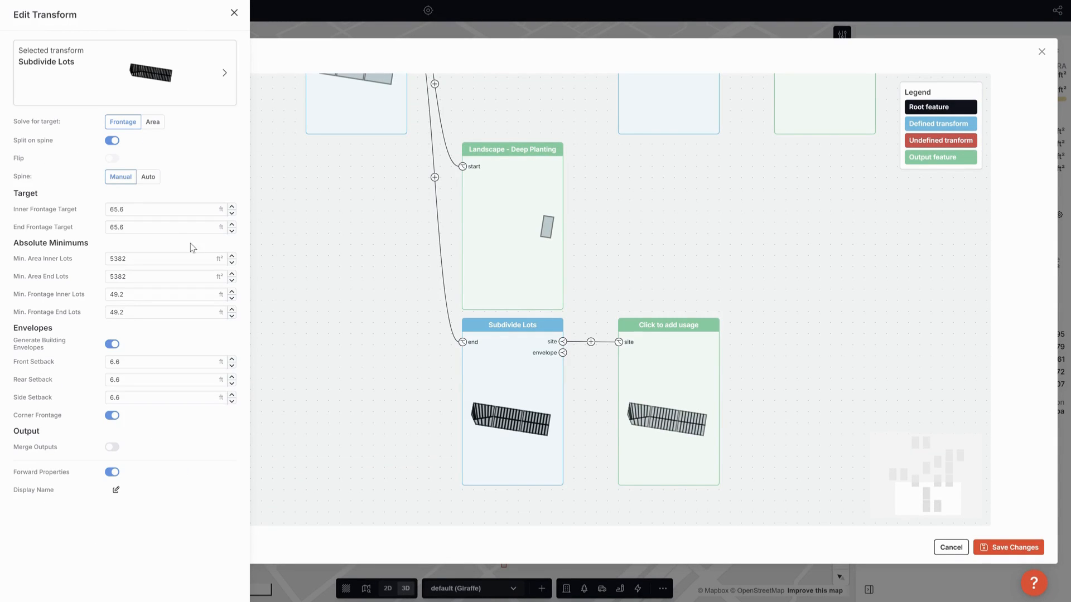
Set the inner frontage target of the end branch's Subdivide Lots transform to 150 ft
click(132, 209)
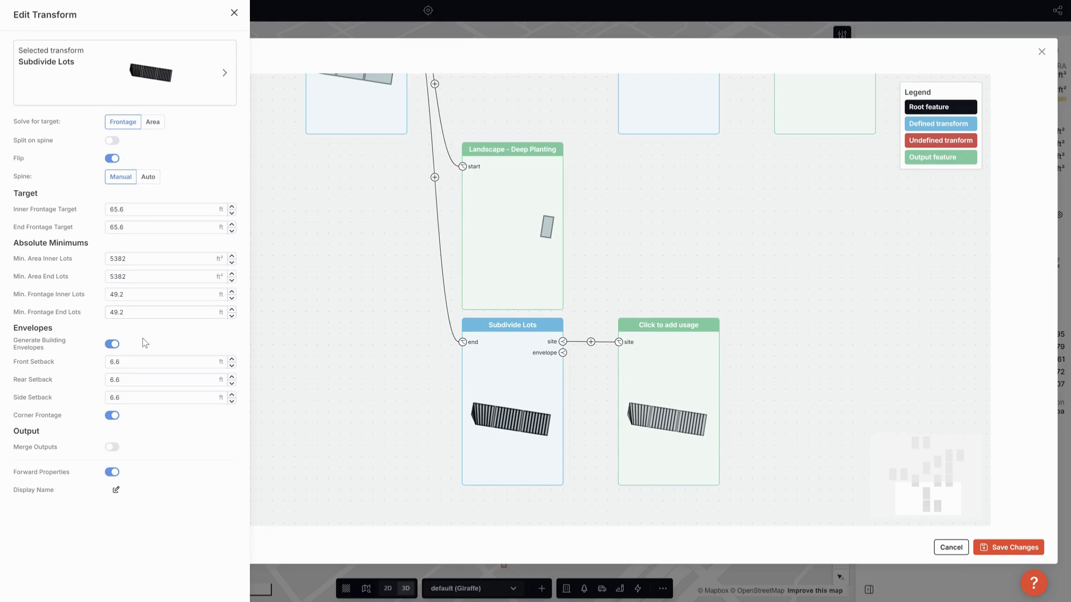
text(150)
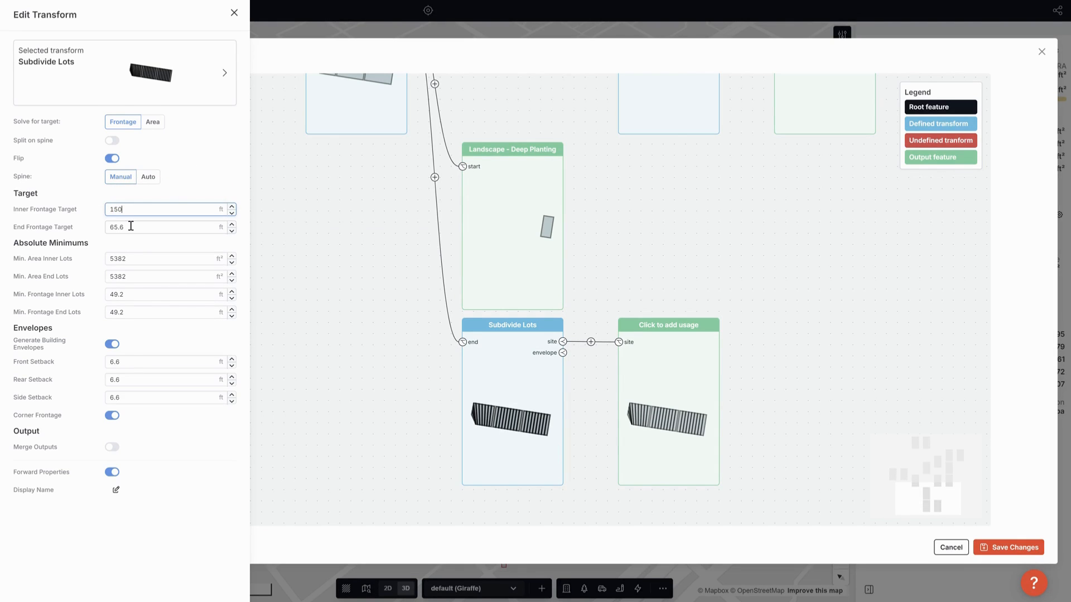
key(Tab)
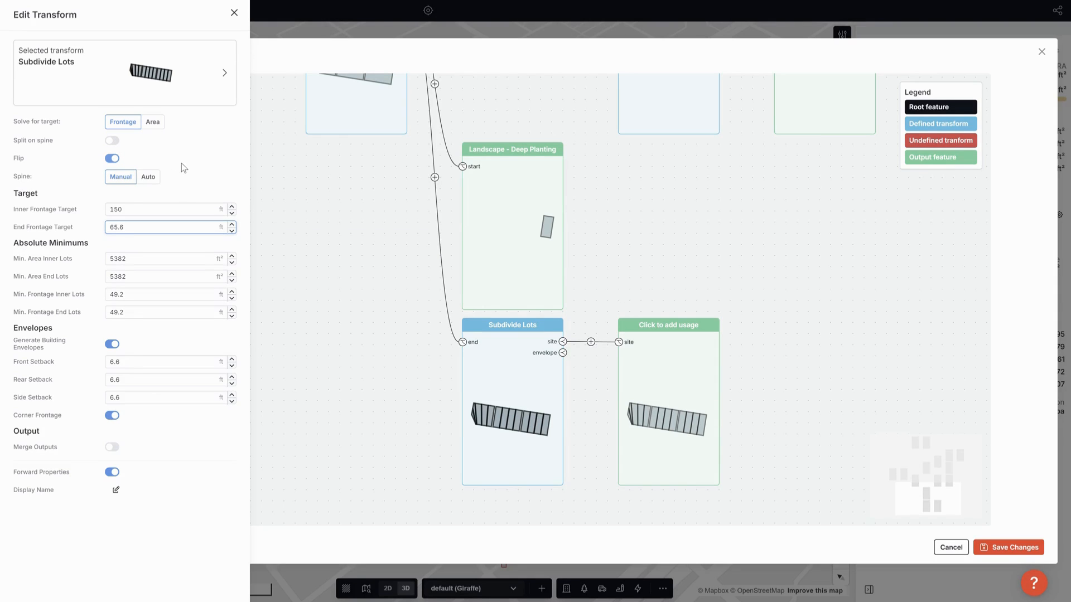
Set the end branch's Subdivide Lots setbacks to 20 ft front, 25 ft rear and 15 ft side
double_click(124, 362)
text(20)
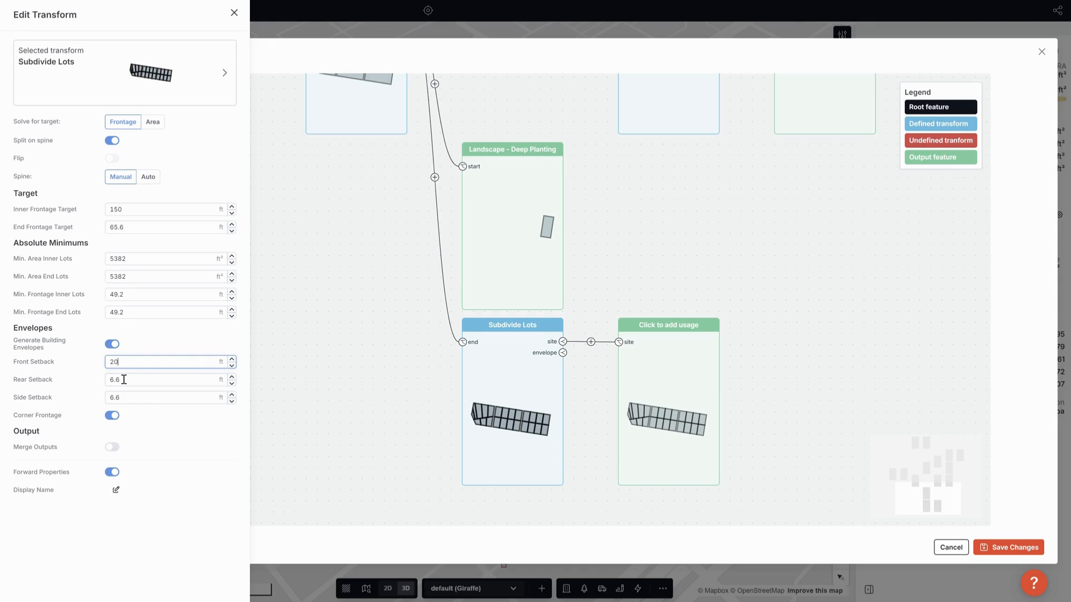
double_click(124, 380)
text(25)
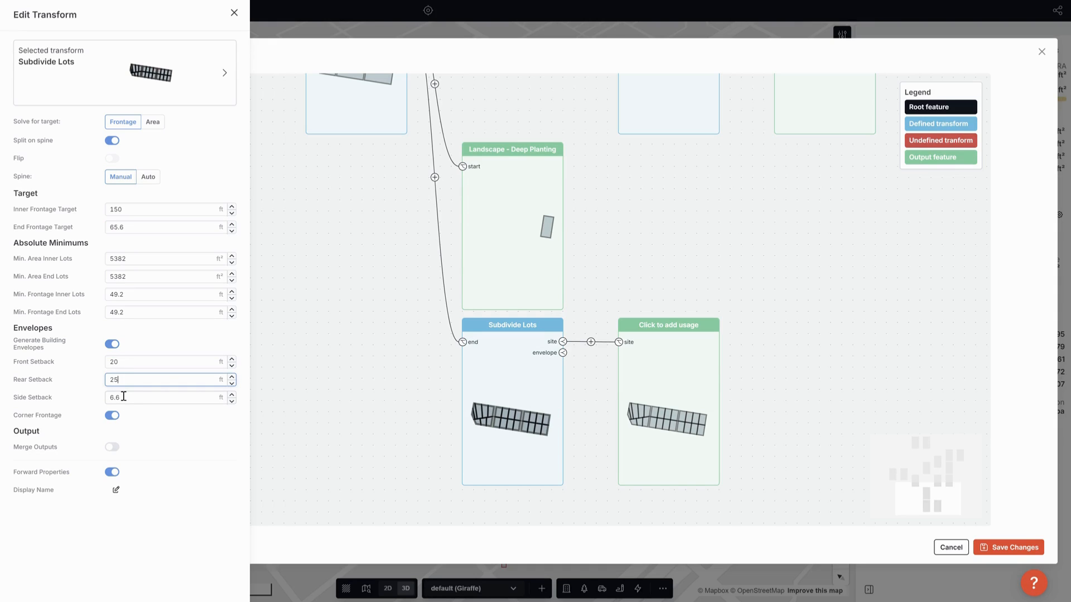
double_click(123, 397)
text(15)
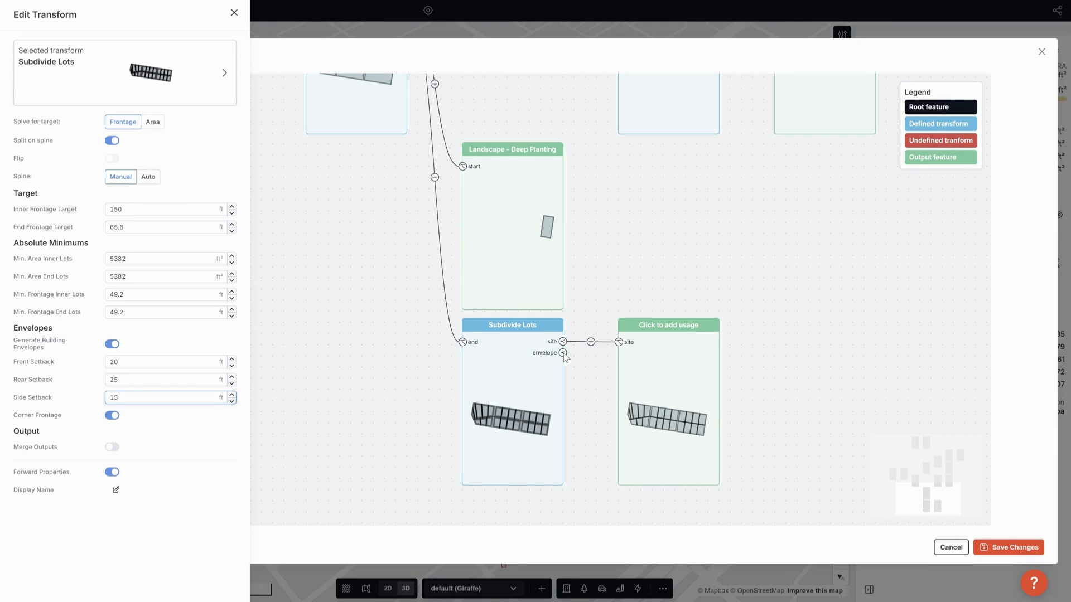
Add an output for the end branch's Subdivide Lots envelopes and assign it the Retail usage
click(742, 263)
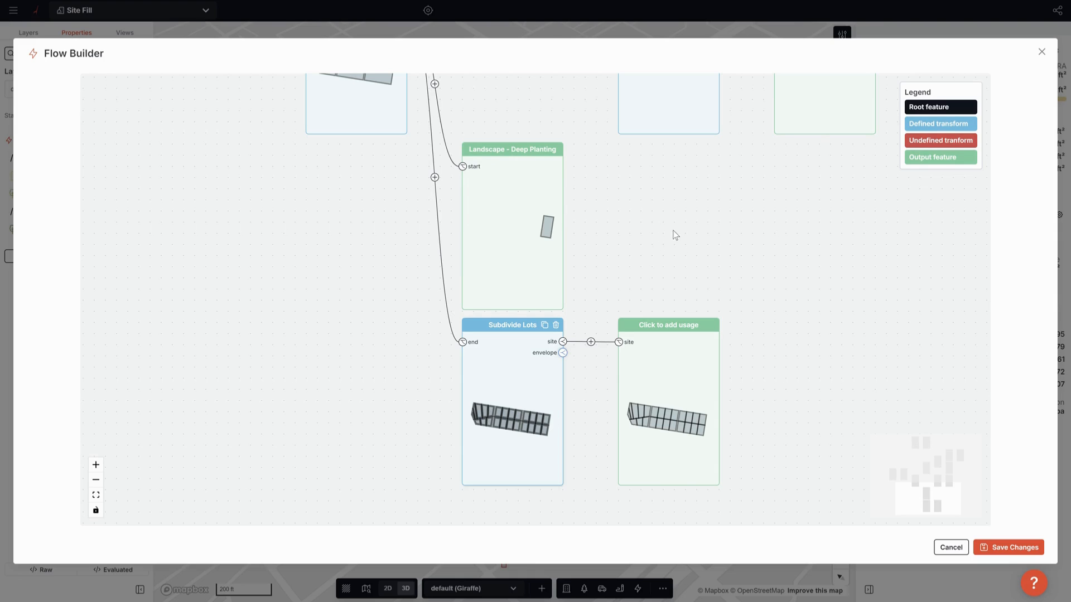
drag(668, 220, 615, 61)
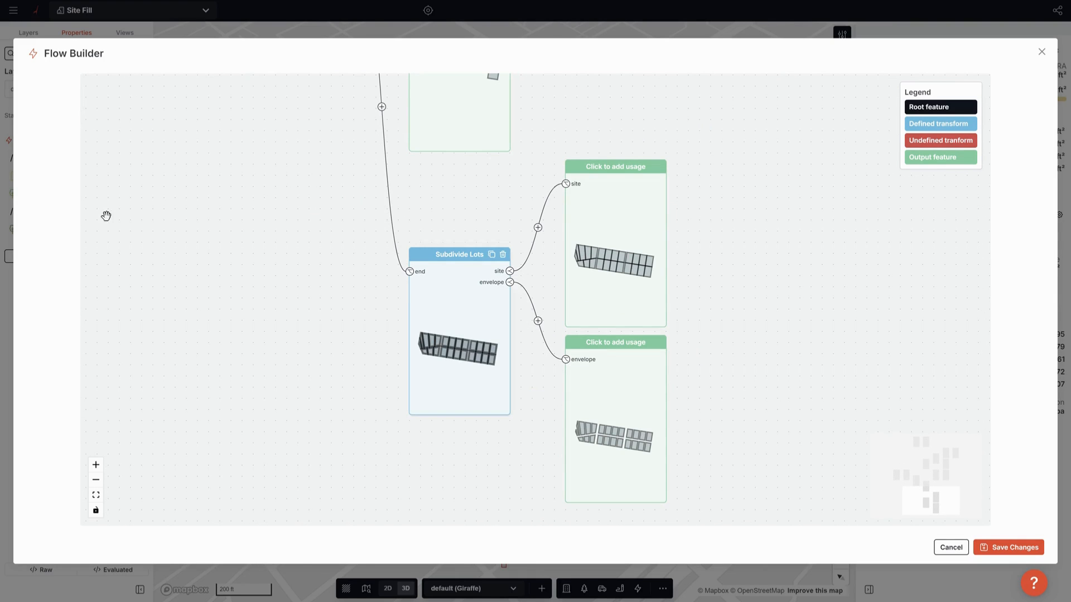
click(617, 369)
click(100, 118)
text(ret)
click(88, 183)
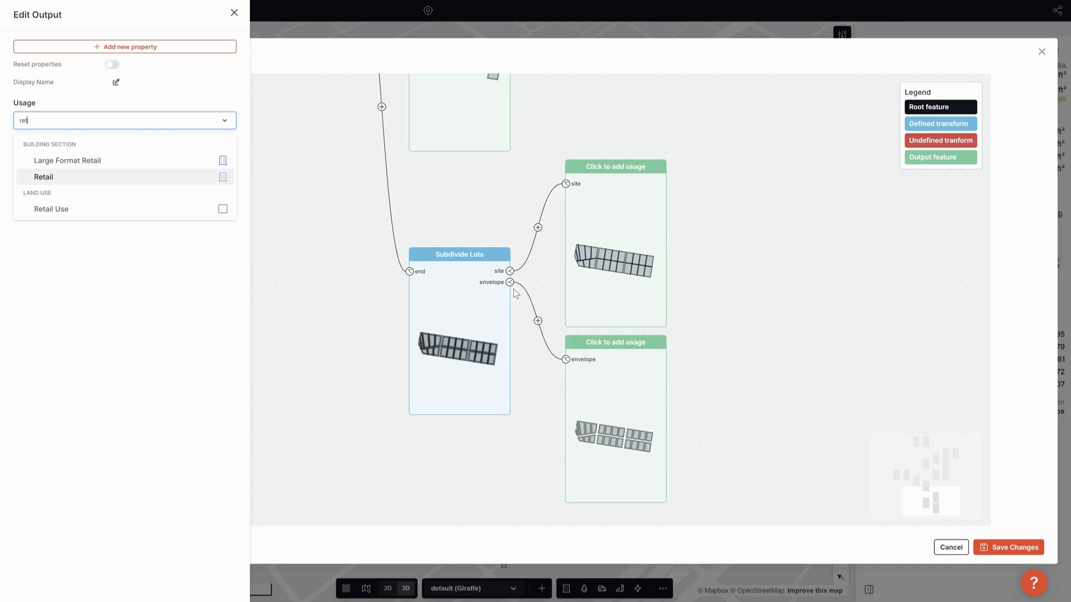
Adjust the Retail output's stack order, and add a second output for the end branch's lot envelopes with the Commercial usage
click(215, 151)
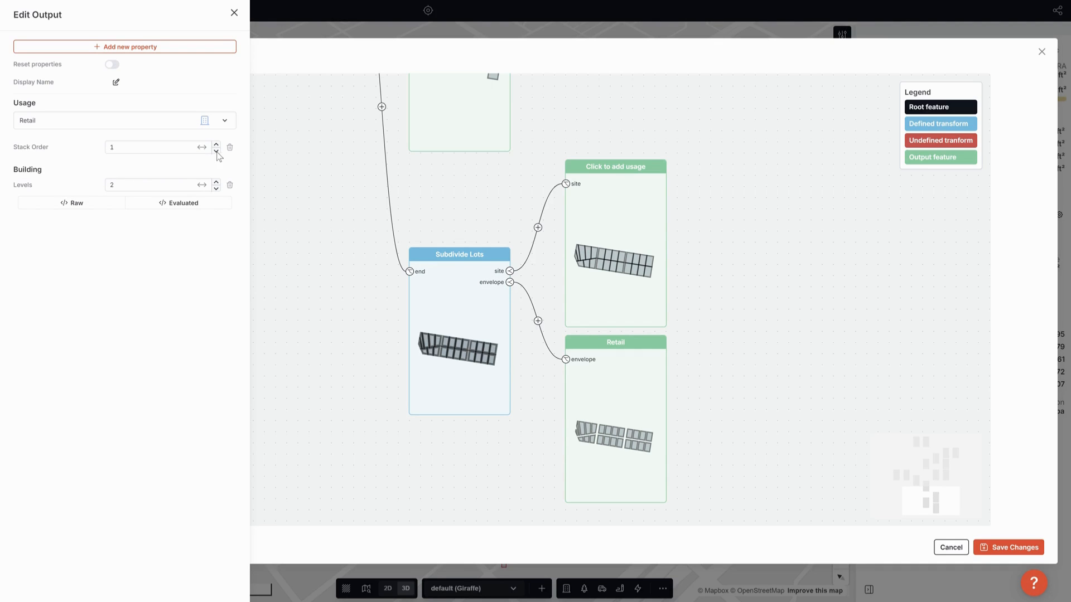
click(515, 284)
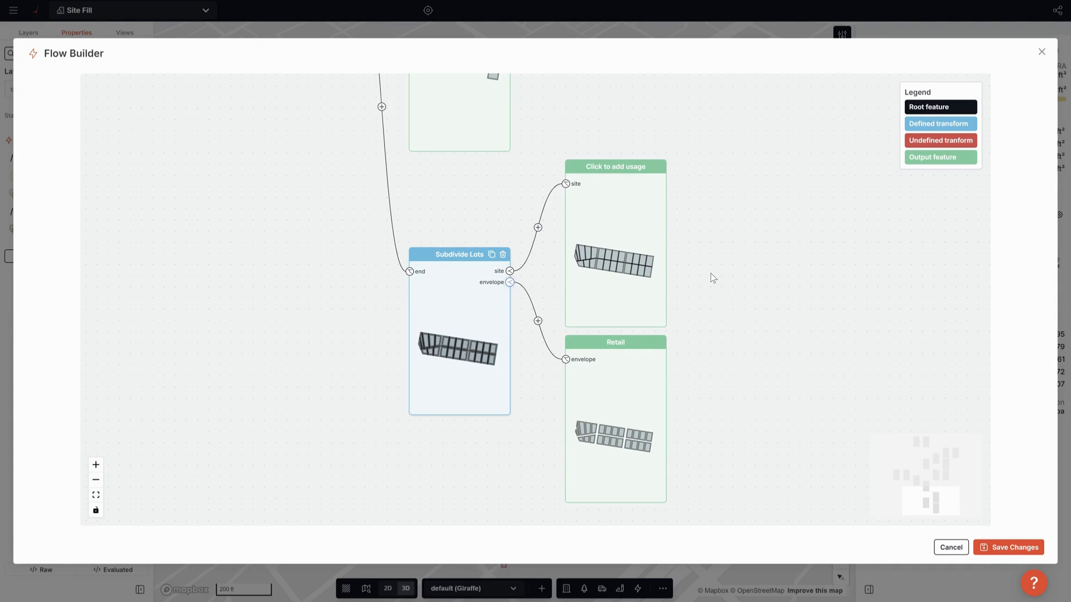
click(639, 400)
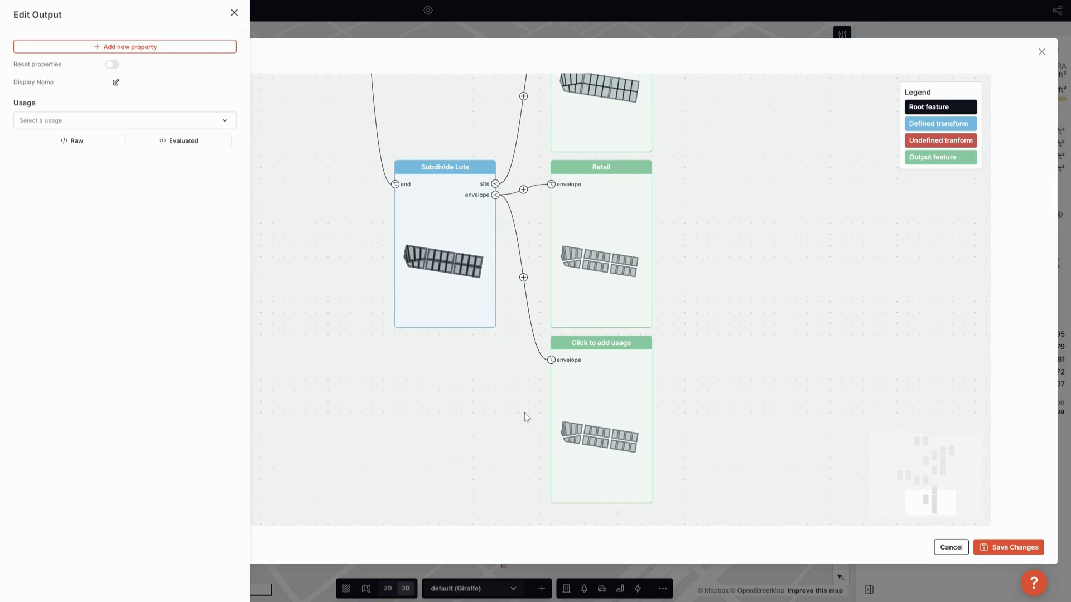
click(129, 120)
text(comm)
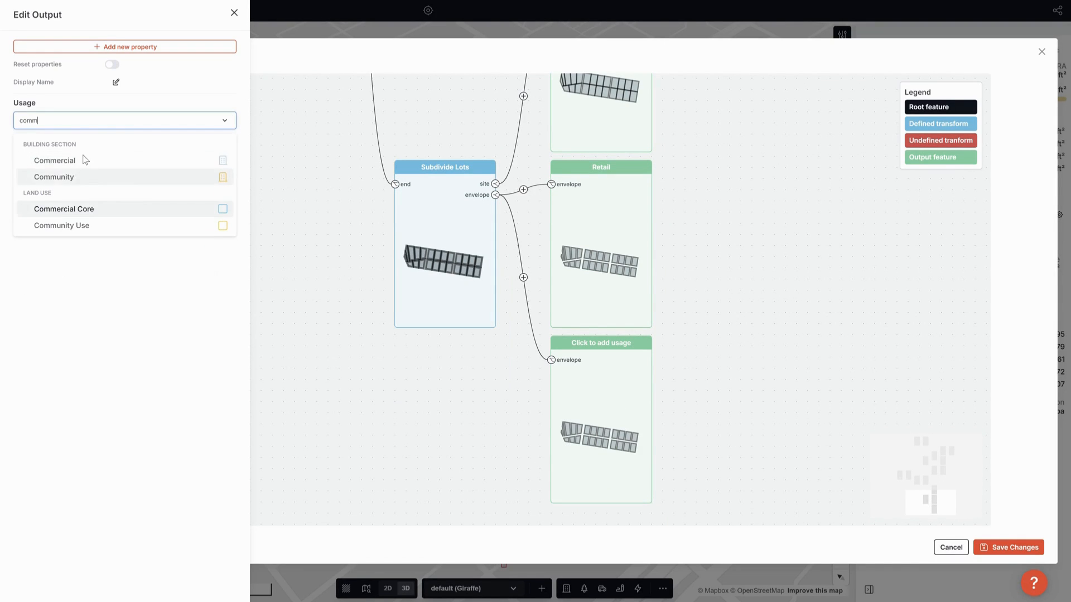
key(Return)
Set the Commercial envelope output to 5 levels and save the flow changes
click(216, 182)
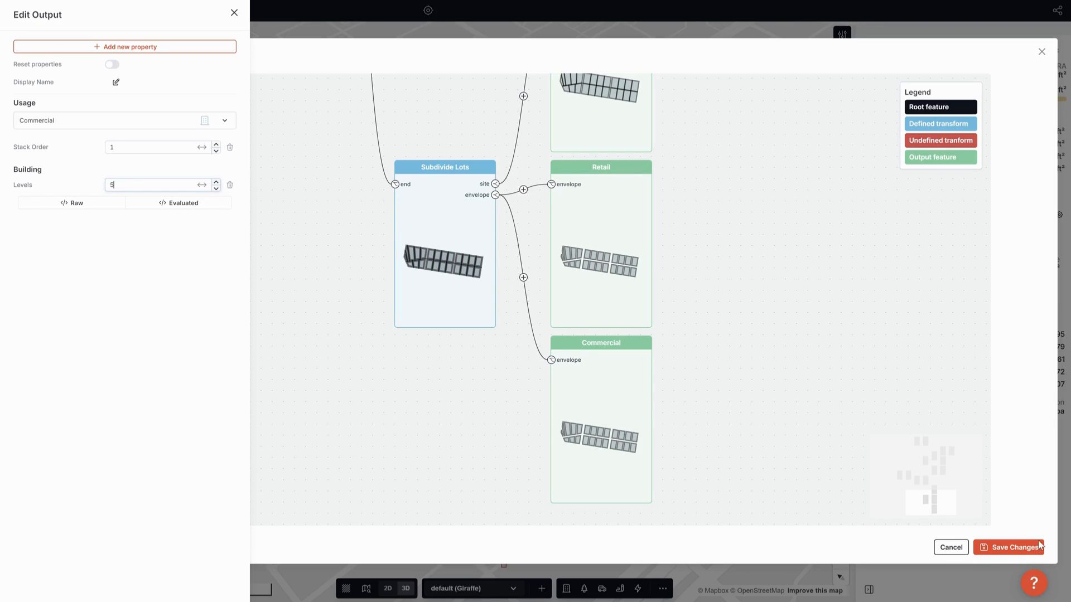
click(1002, 548)
click(1003, 548)
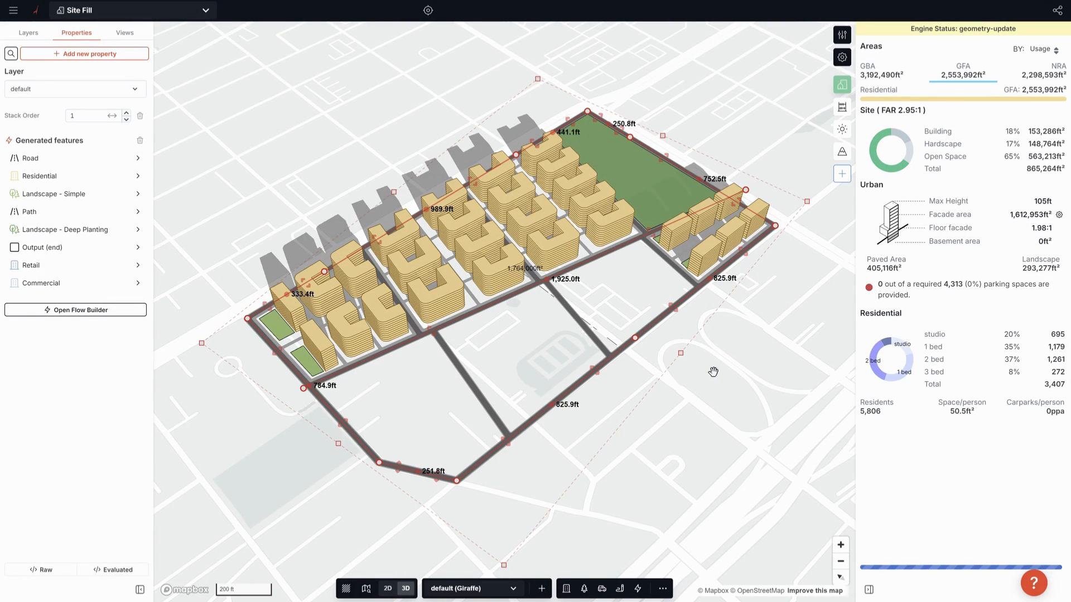